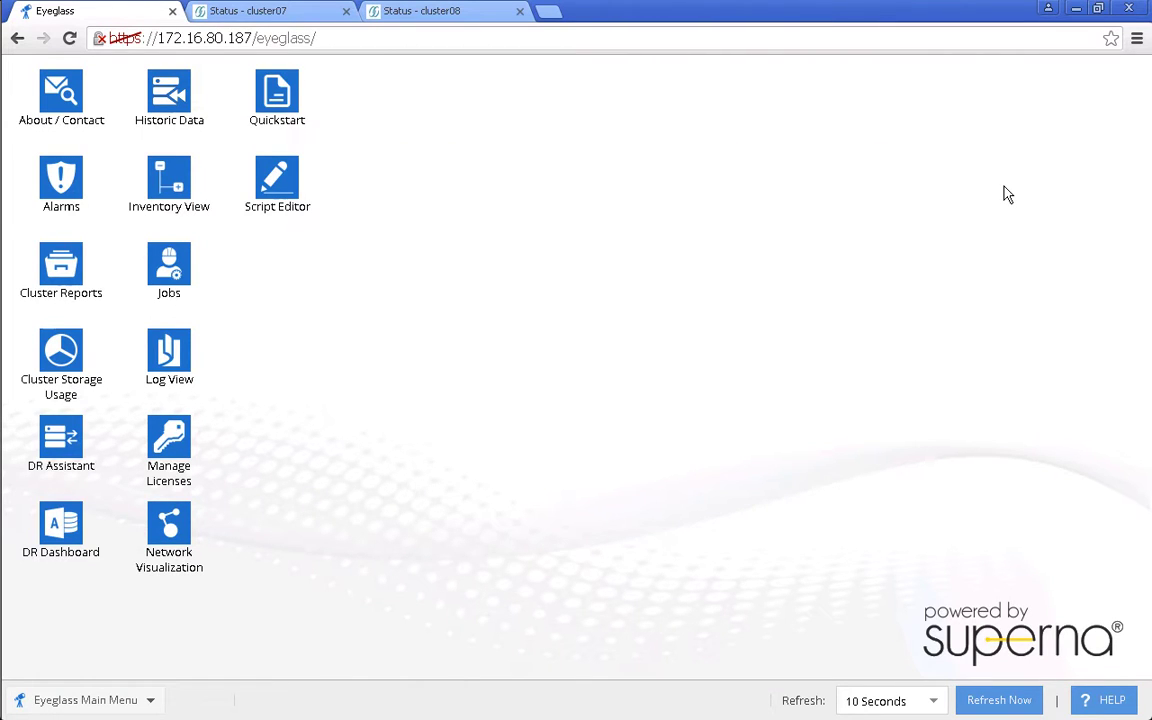
- Disable all 13 Eyeglass job definitions with the bulk Enable/Disable action and close Jobs
click(172, 260)
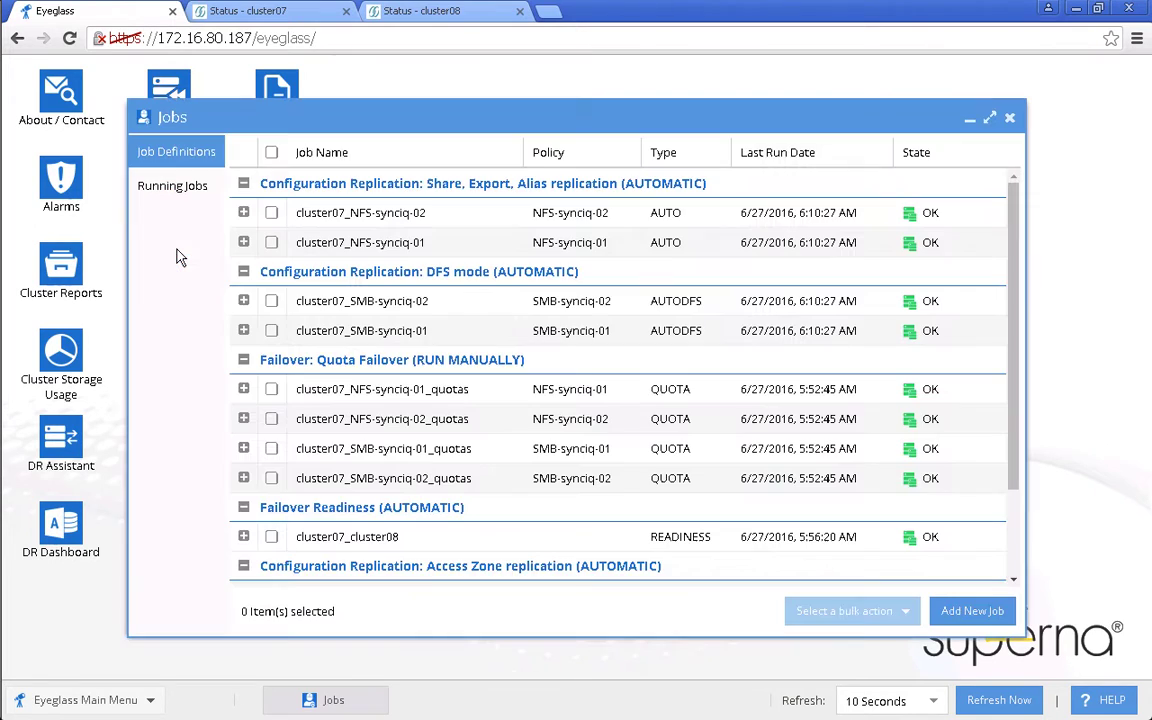
click(271, 153)
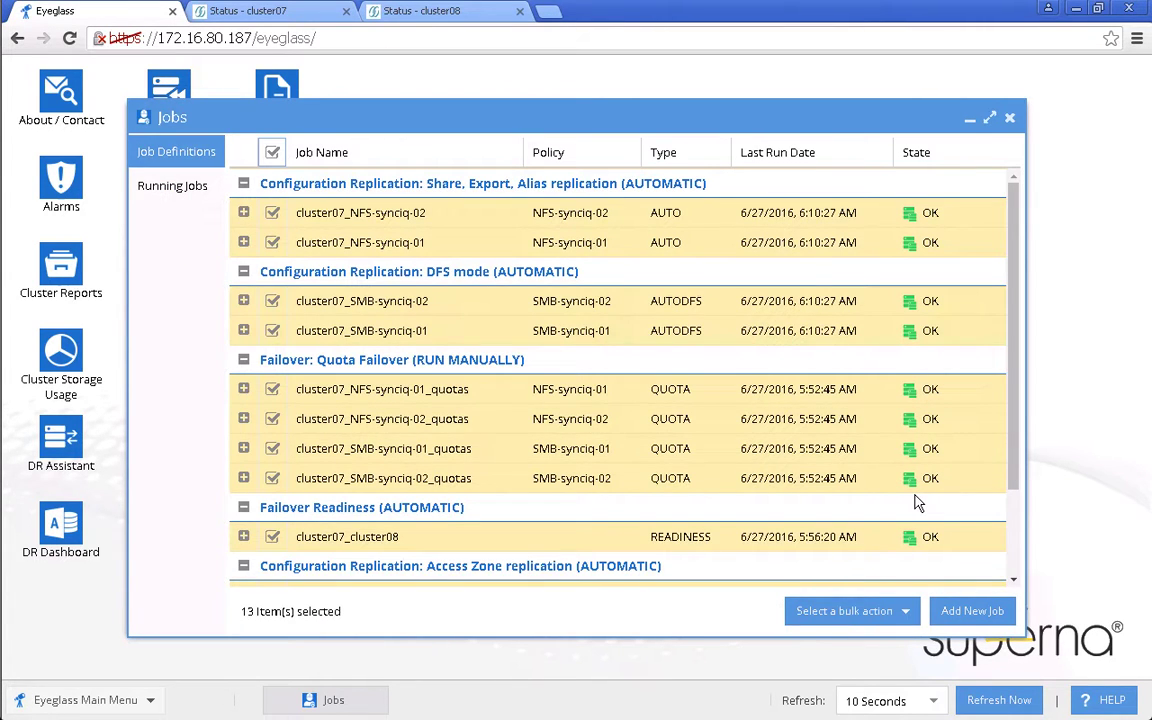
click(848, 610)
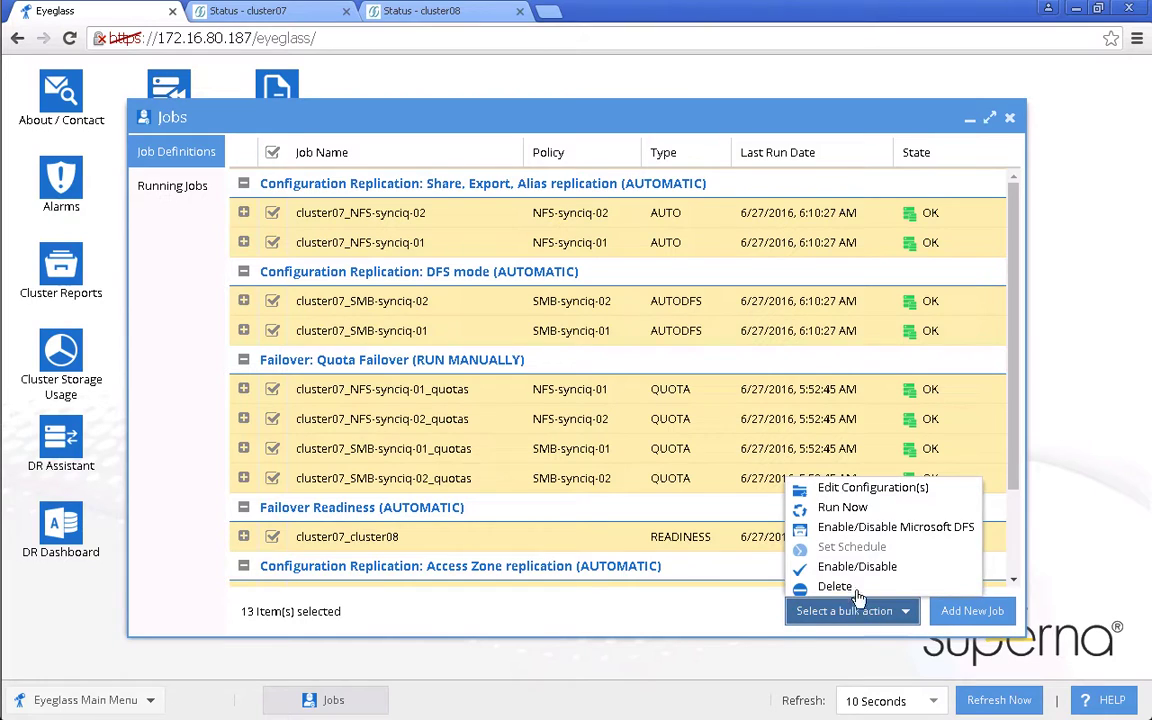
click(862, 568)
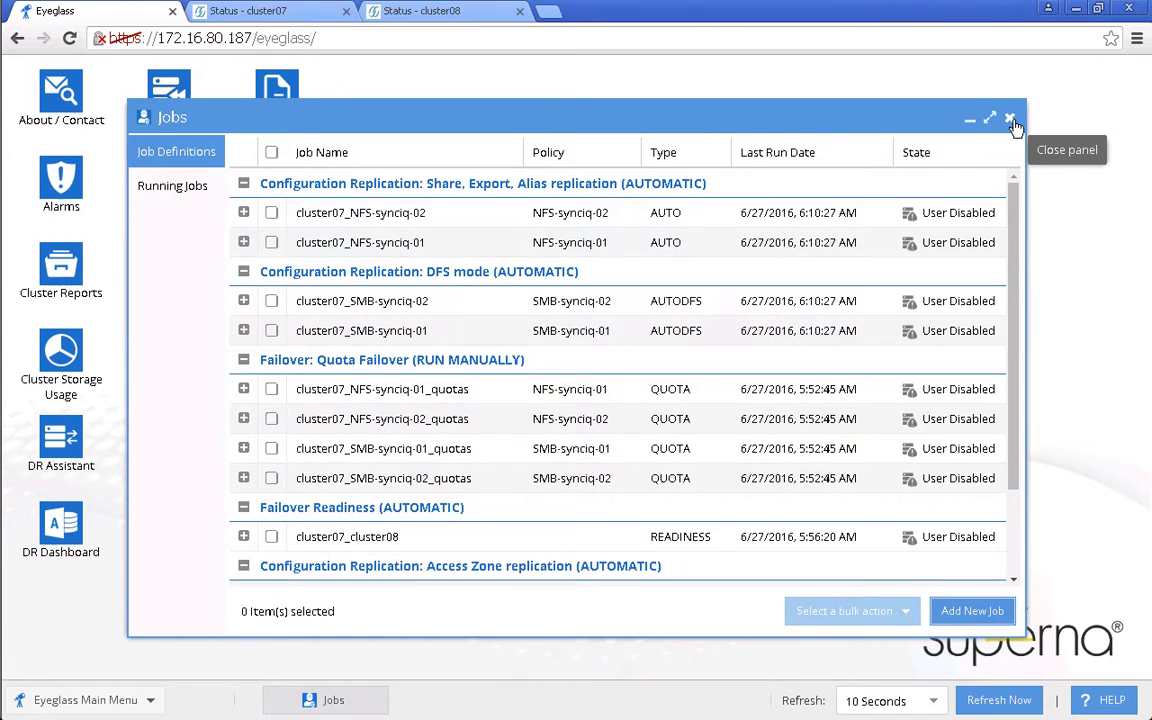
click(1011, 119)
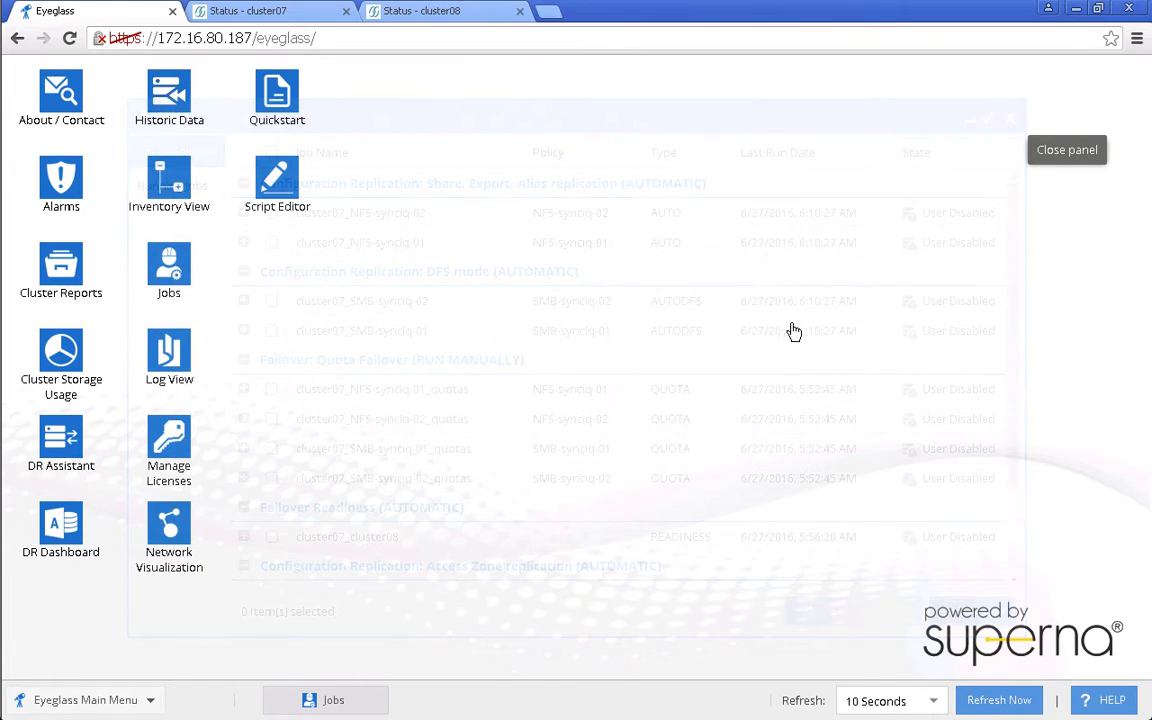
- Upgrade cluster08 from the ifs upgrade image as a simultaneous upgrade and confirm the reboot
click(425, 12)
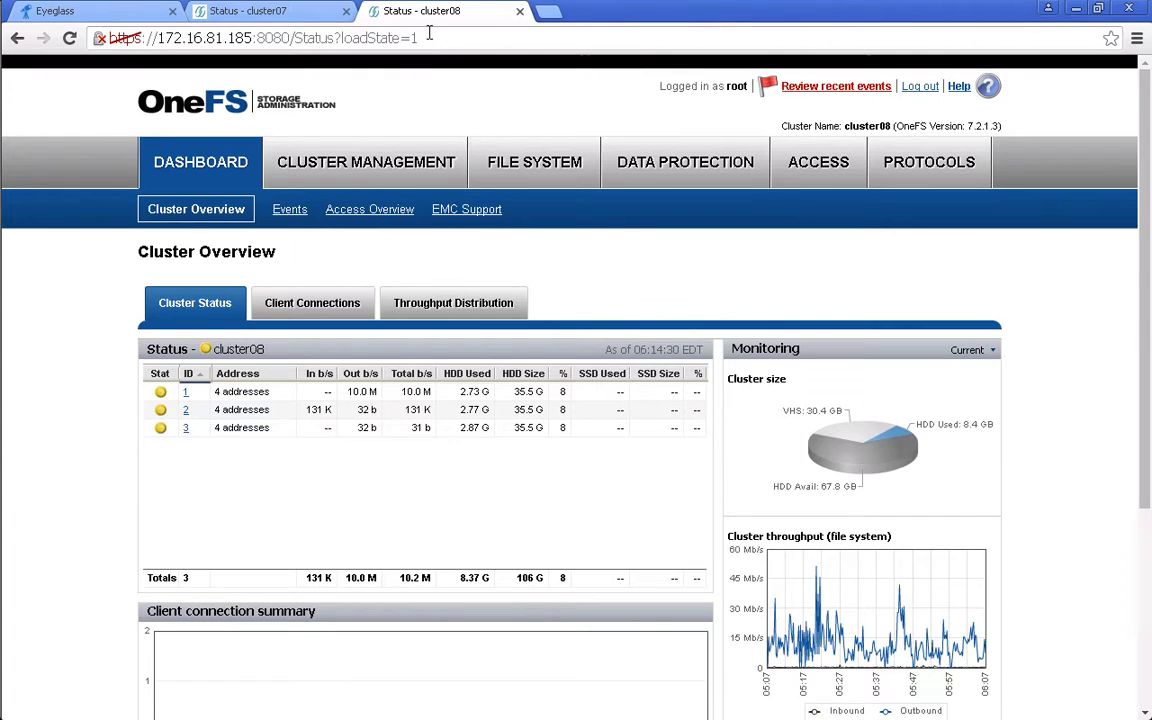
click(990, 107)
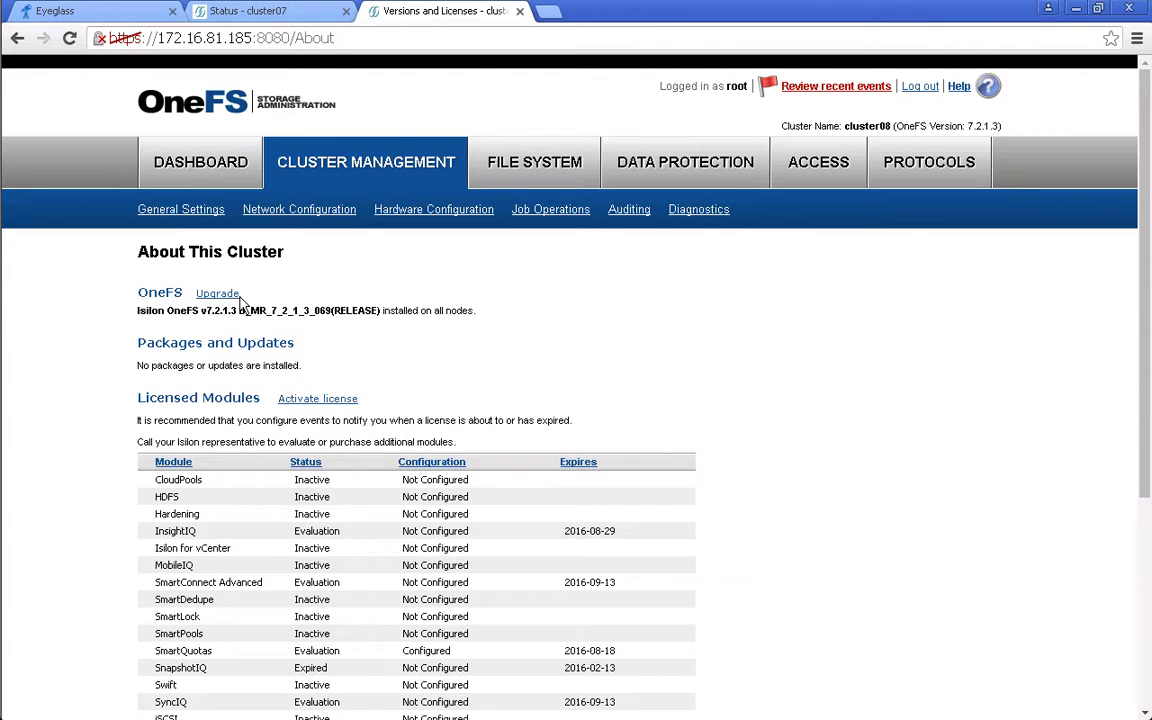
click(214, 293)
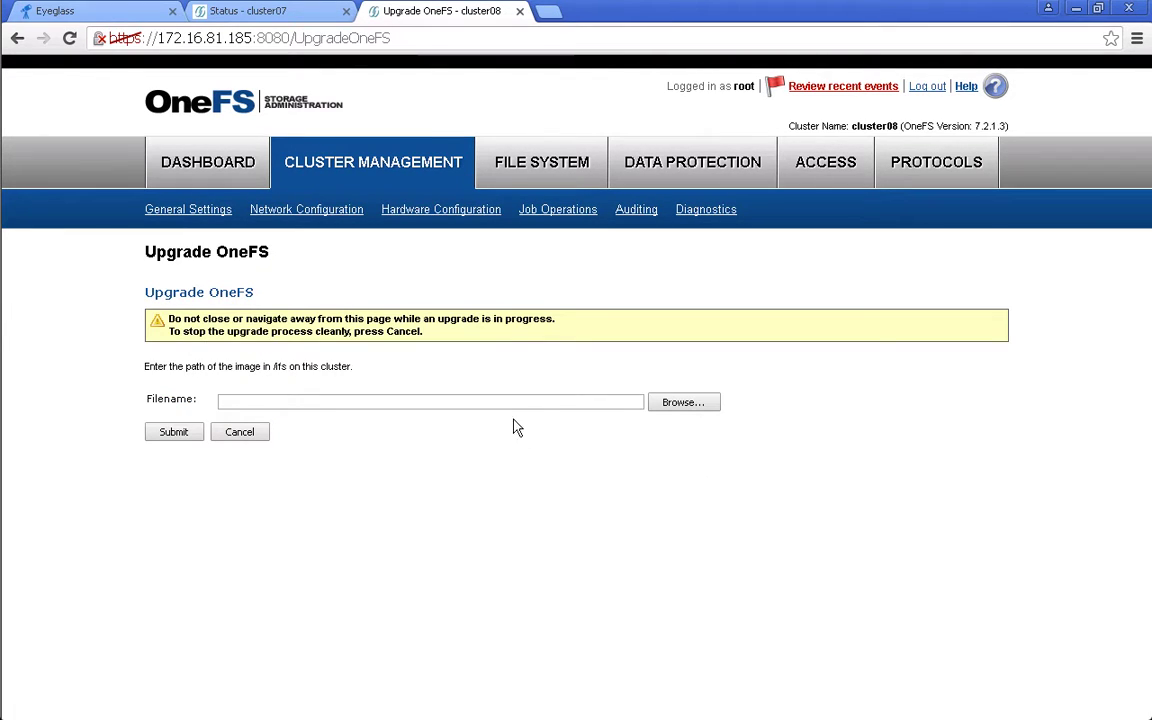
click(673, 404)
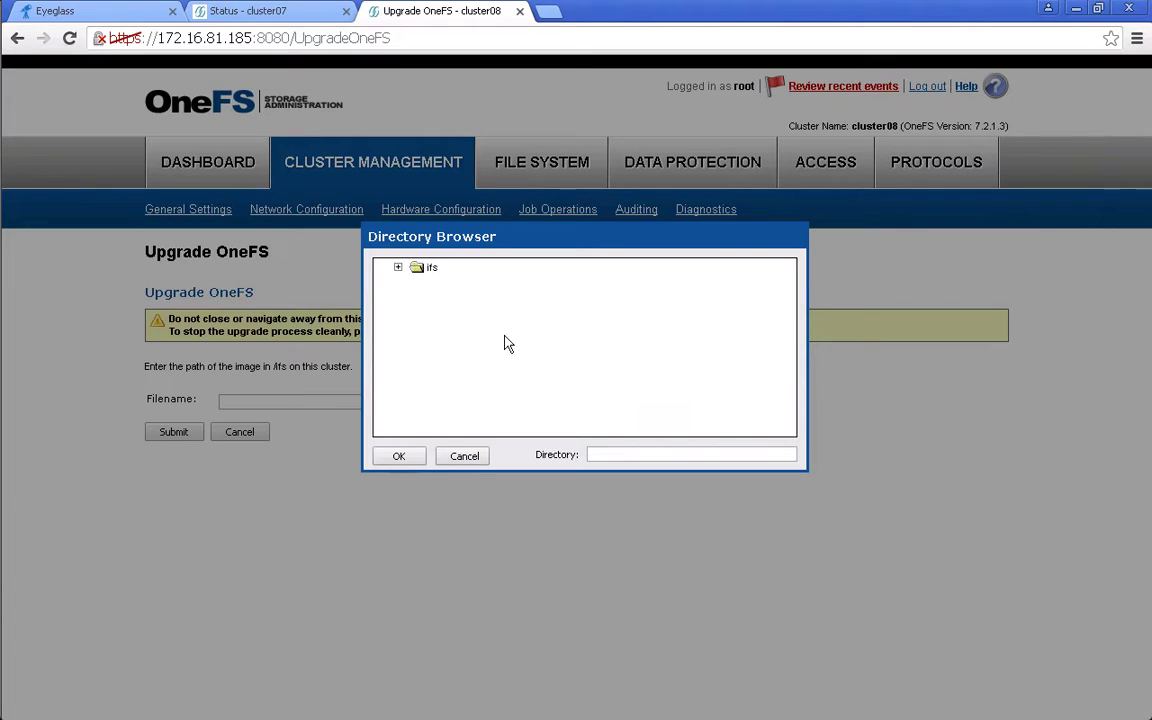
click(398, 269)
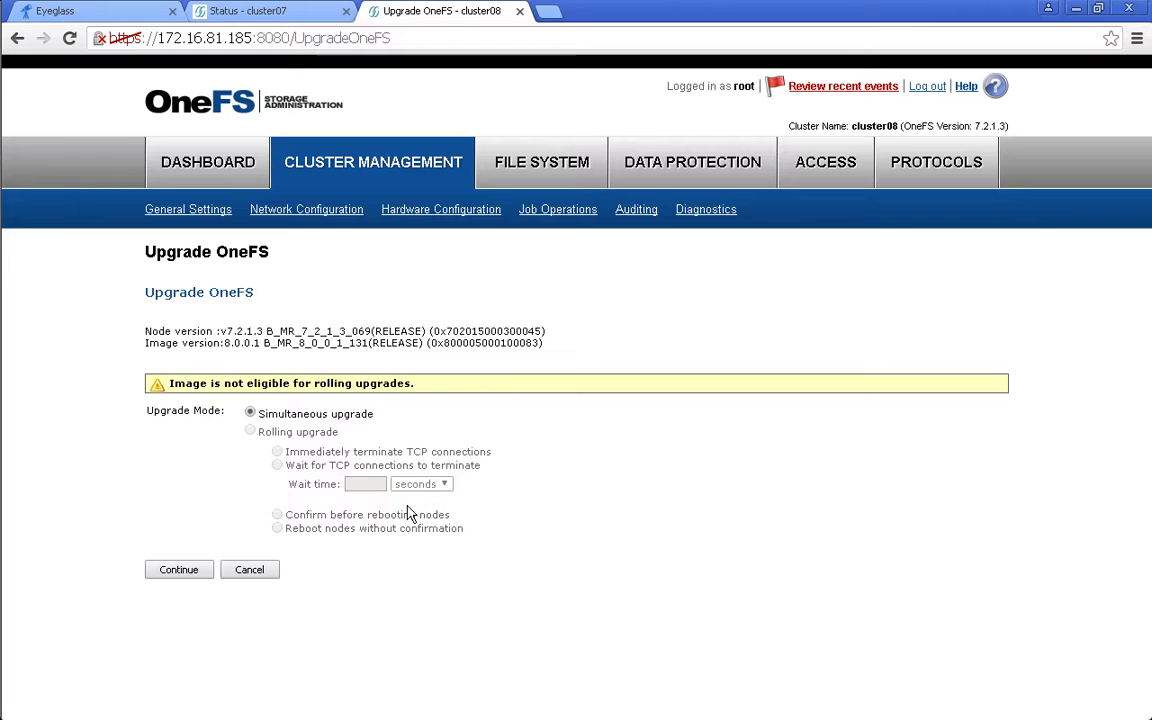
click(192, 570)
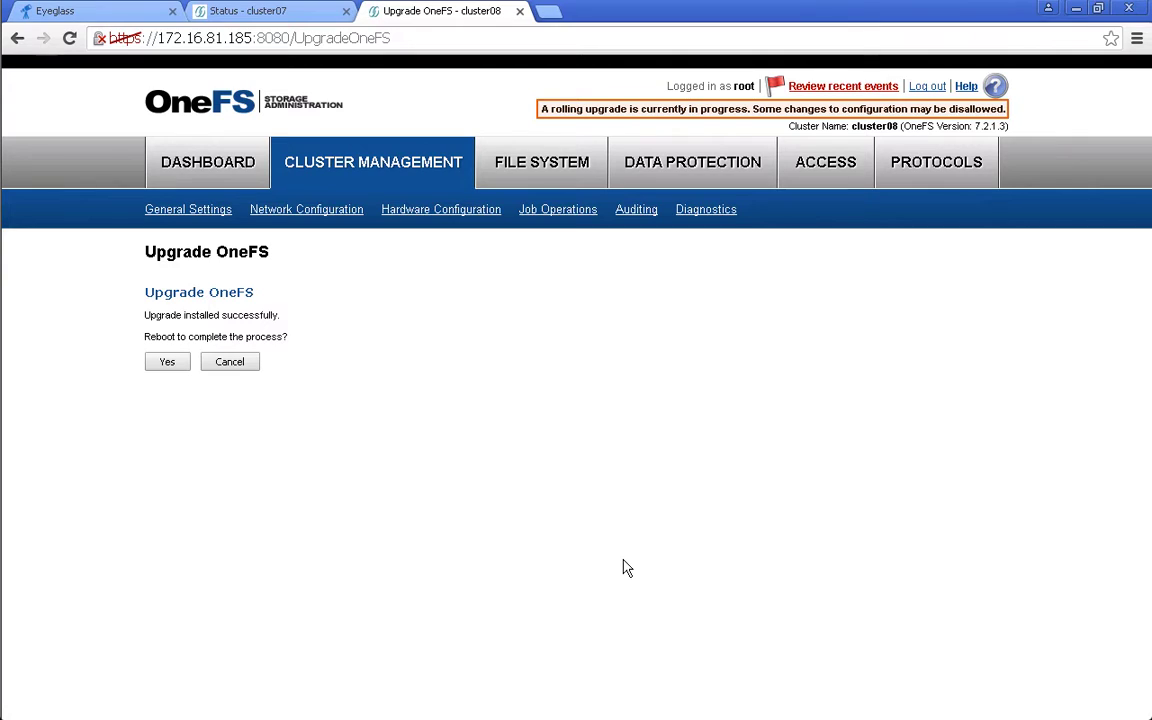
click(172, 366)
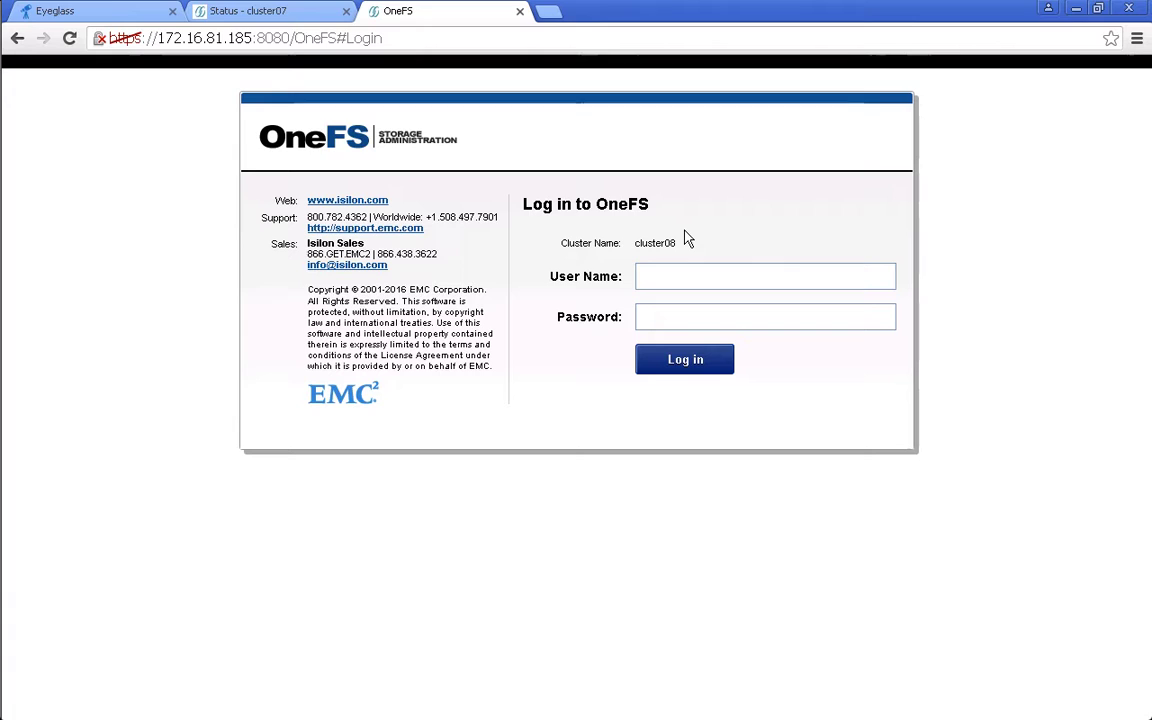
- Log in to cluster08 as root, verify 8.0.0.1, and grant EyeglassAdmin read-only CLOUDPOOLS and DEVICES privileges
text(root)
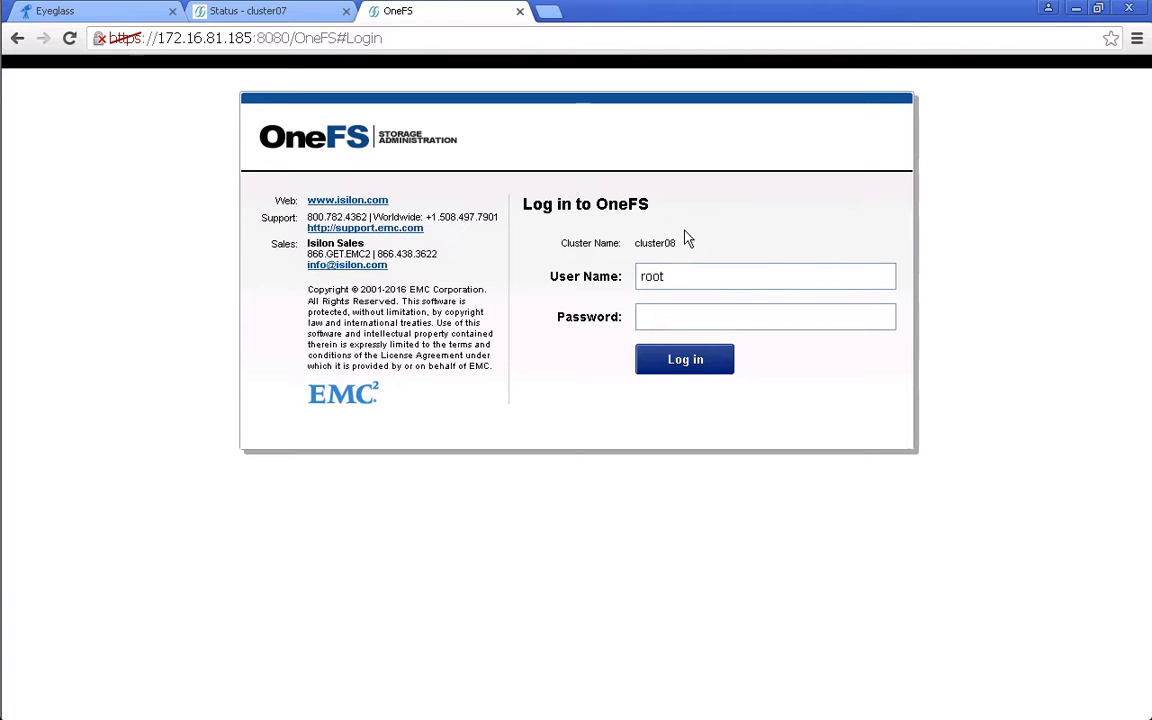
key(Tab)
text(••••)
key(Return)
mouse_move(899, 152)
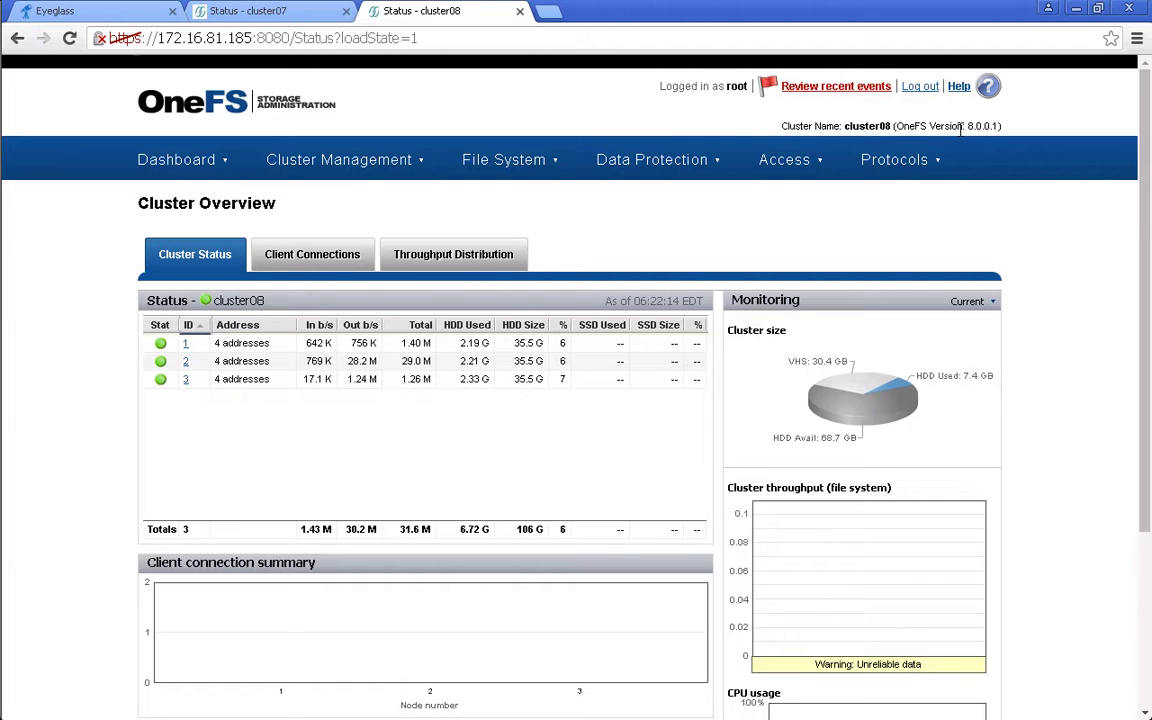
key(alt+Tab)
text(isi auth roles modify EyeglassAdmin --add-priv-ro ISI_PRIV_CLOUDPOOLS isi auth roles modify EyeglassAdmin --add-priv-ro ISI_PRIV_DEVICES)
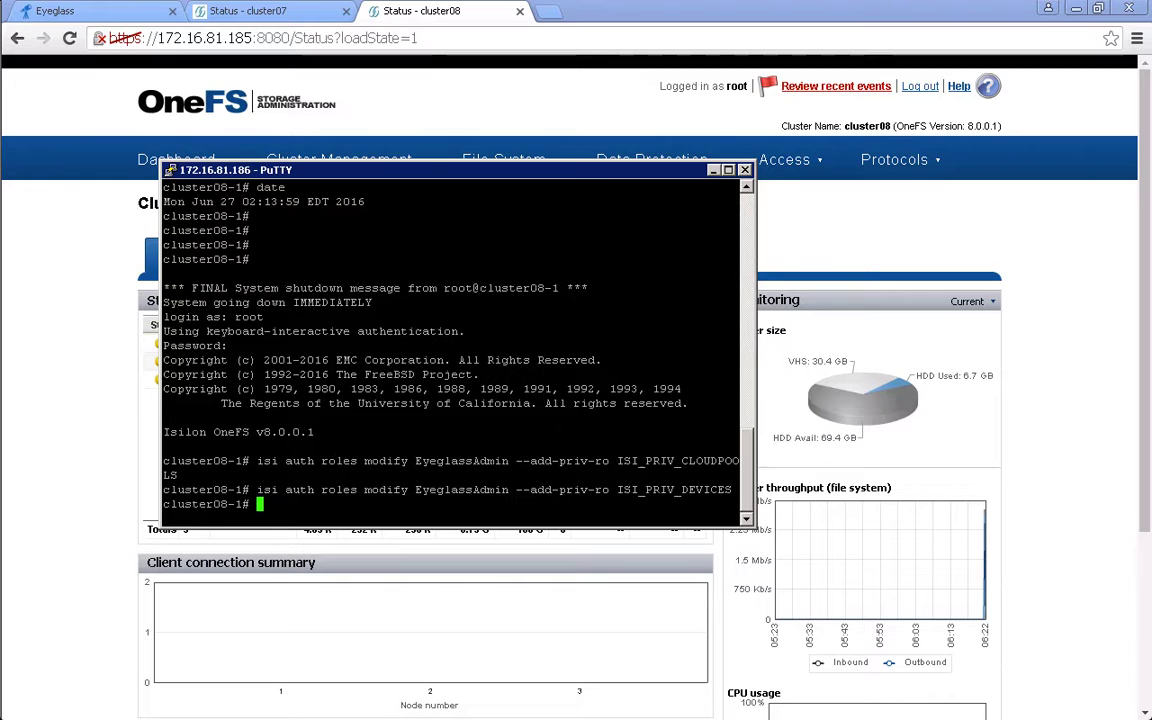
- Replace the old eyeglass sudoers line with entries for auth ads*, smb openfiles list and networks*, then save
key(shift+Insert)
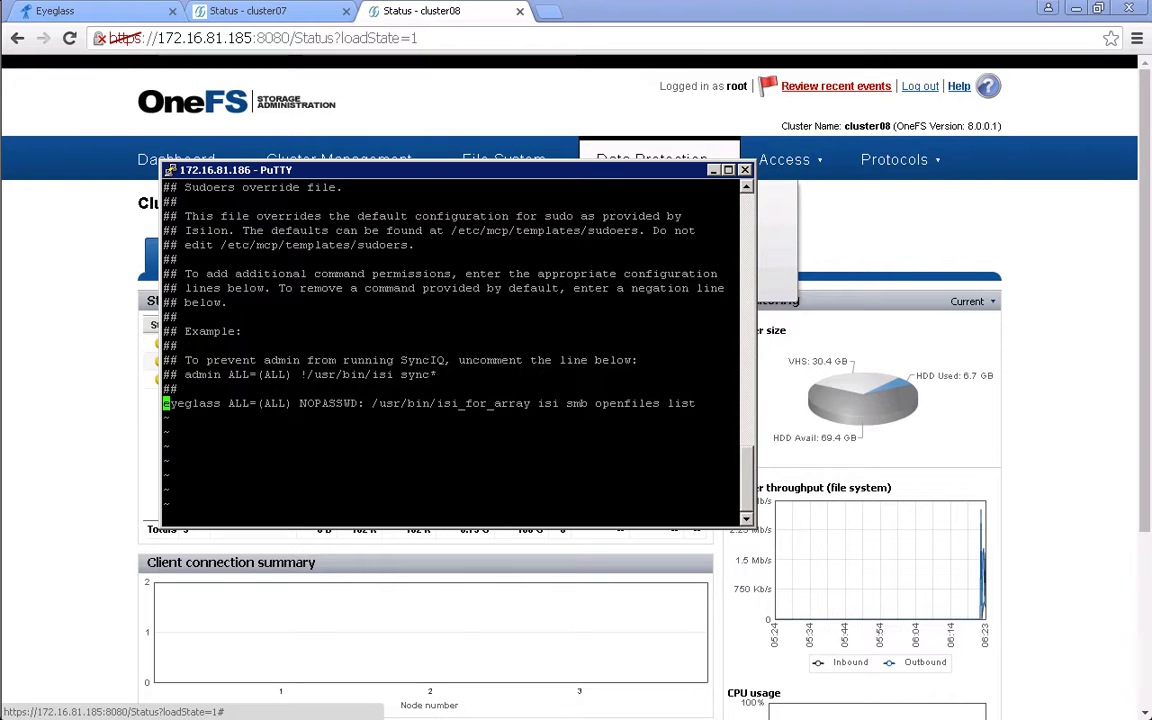
key(d)
key(d)
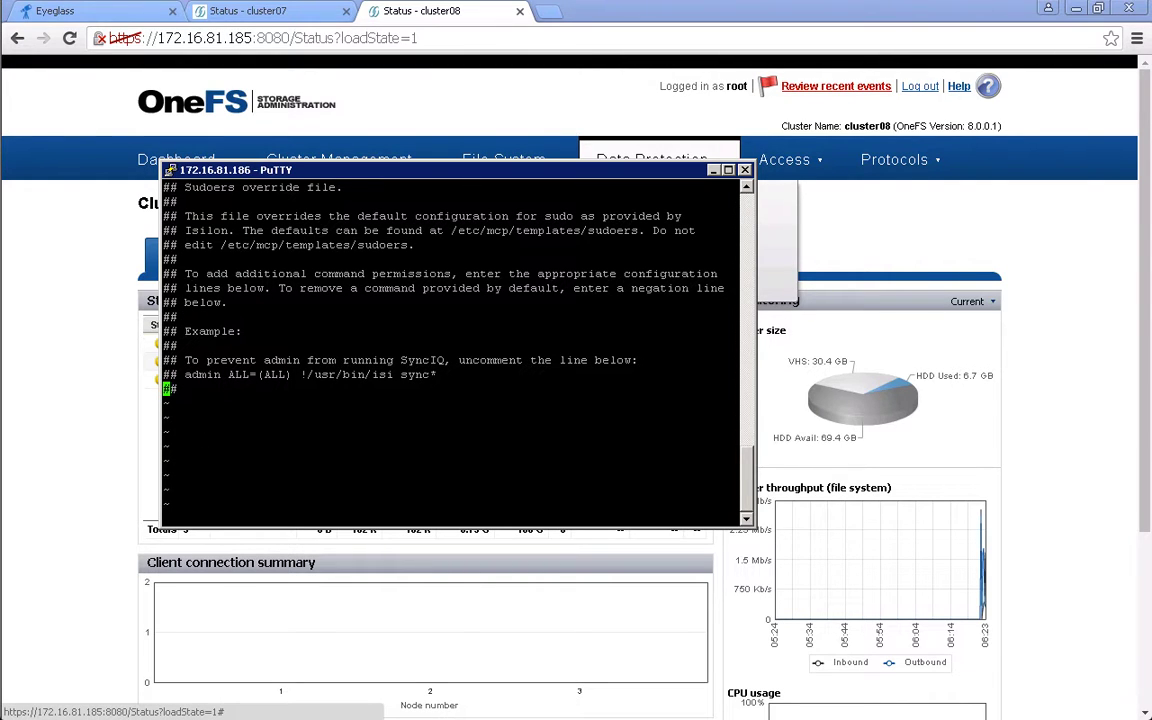
key(o)
text(eyeglass ALL=(ALL) /usr/bin/isi_classic auth ads* eyeglass ALL=(ALL) NOPASSWD: /usr/bin/isi_for_array isi smb openfiles list eyeglass ALL=(ALL) NOPASSWD: /usr/bin/isi_classic networks*)
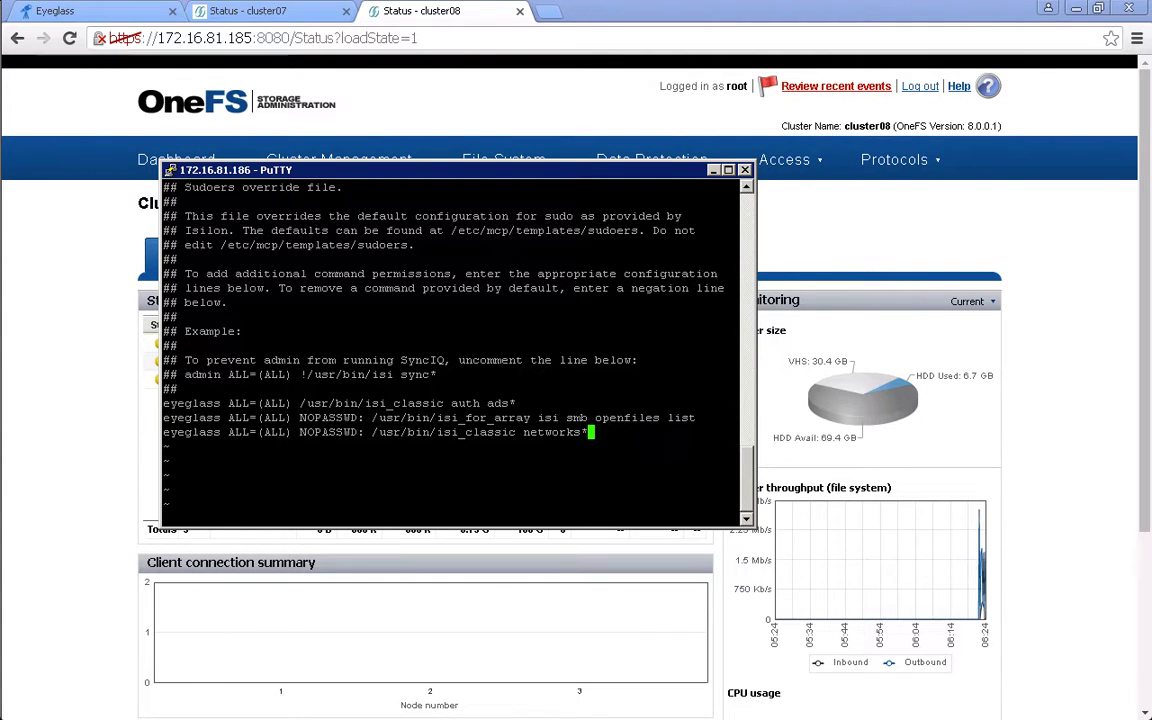
text(:wq!)
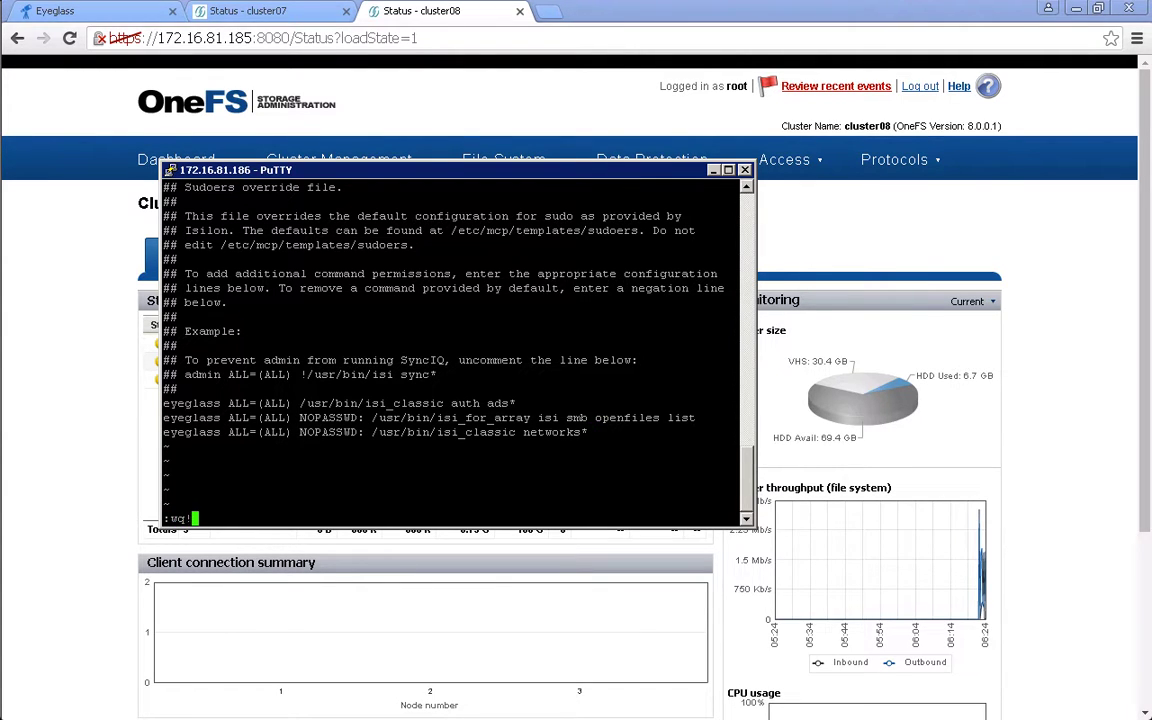
key(Return)
key(Return)
key(Return)
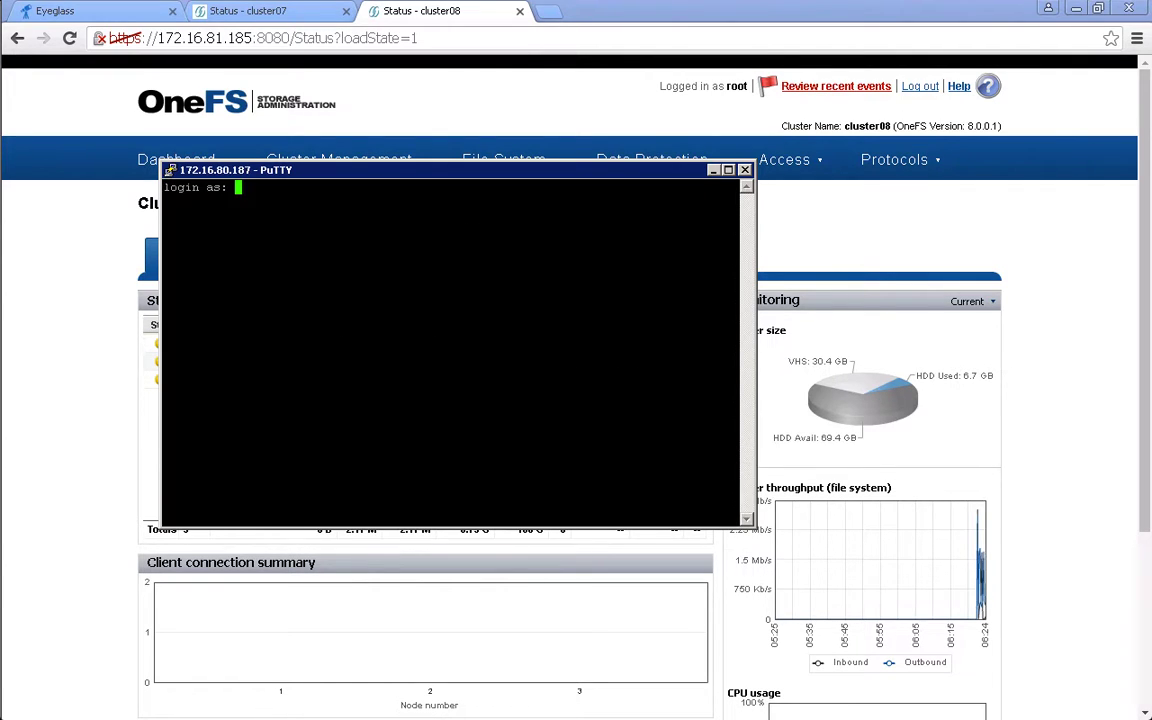
- Log in to the Eyeglass appliance as admin and switch to a root shell with sudo su -
text(admin)
key(Return)
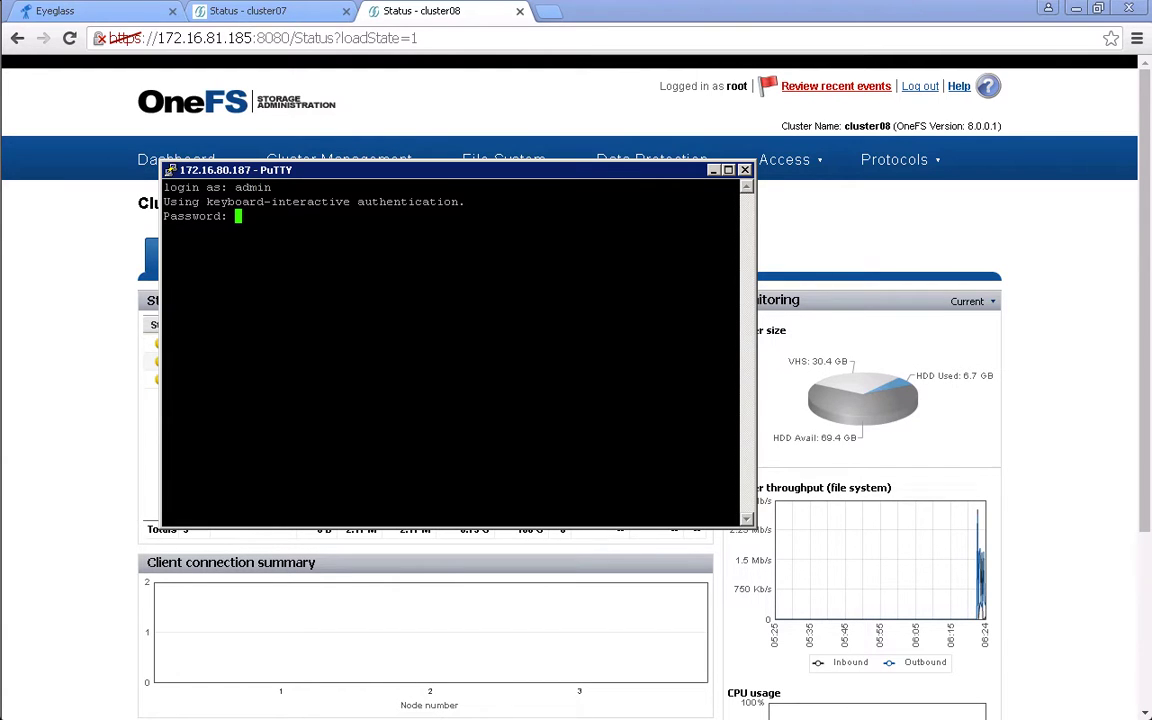
key(Return)
text(sudo )
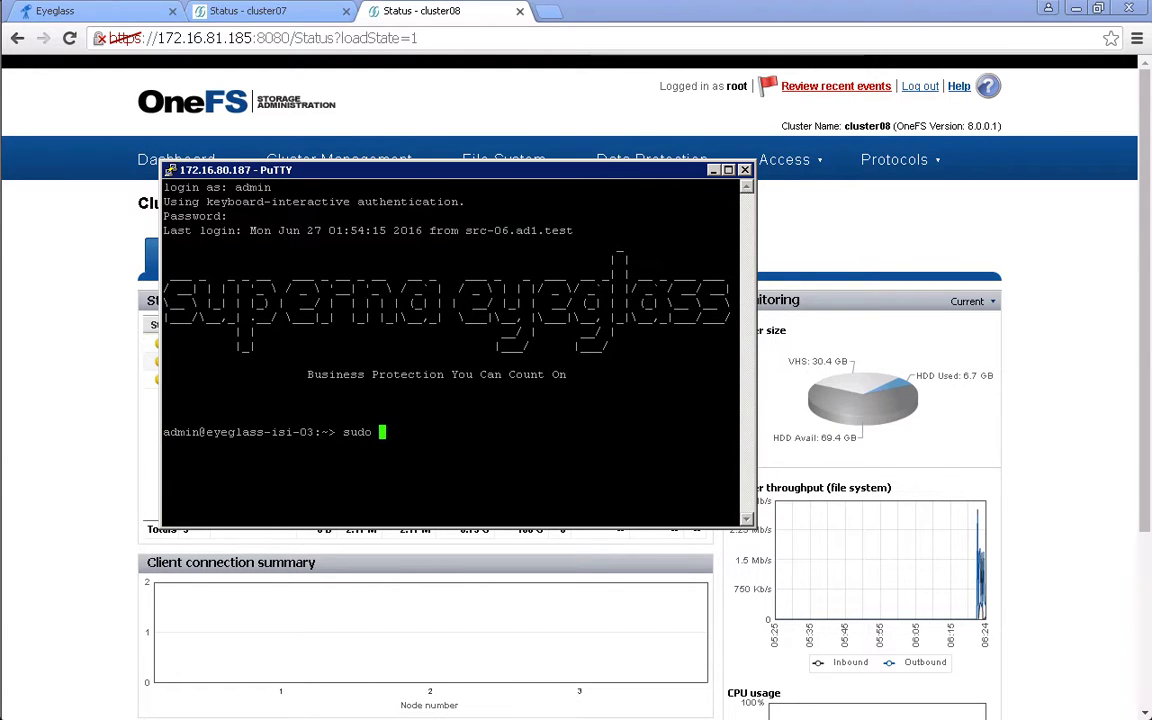
text(su -)
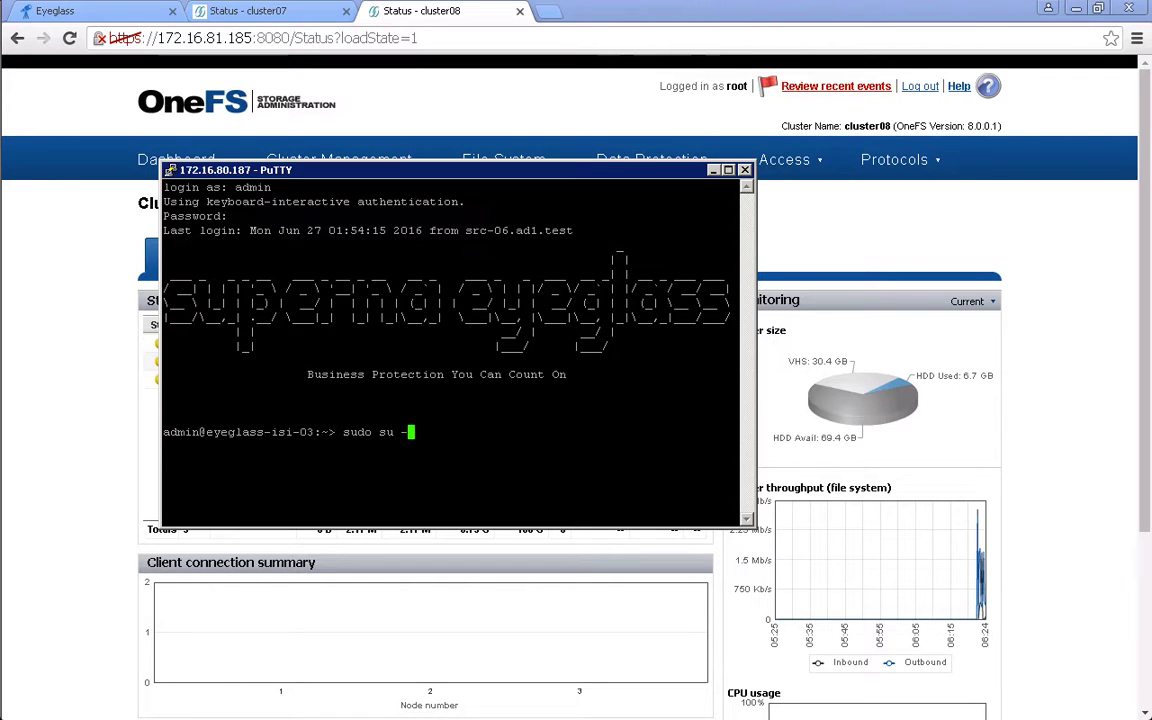
key(Return)
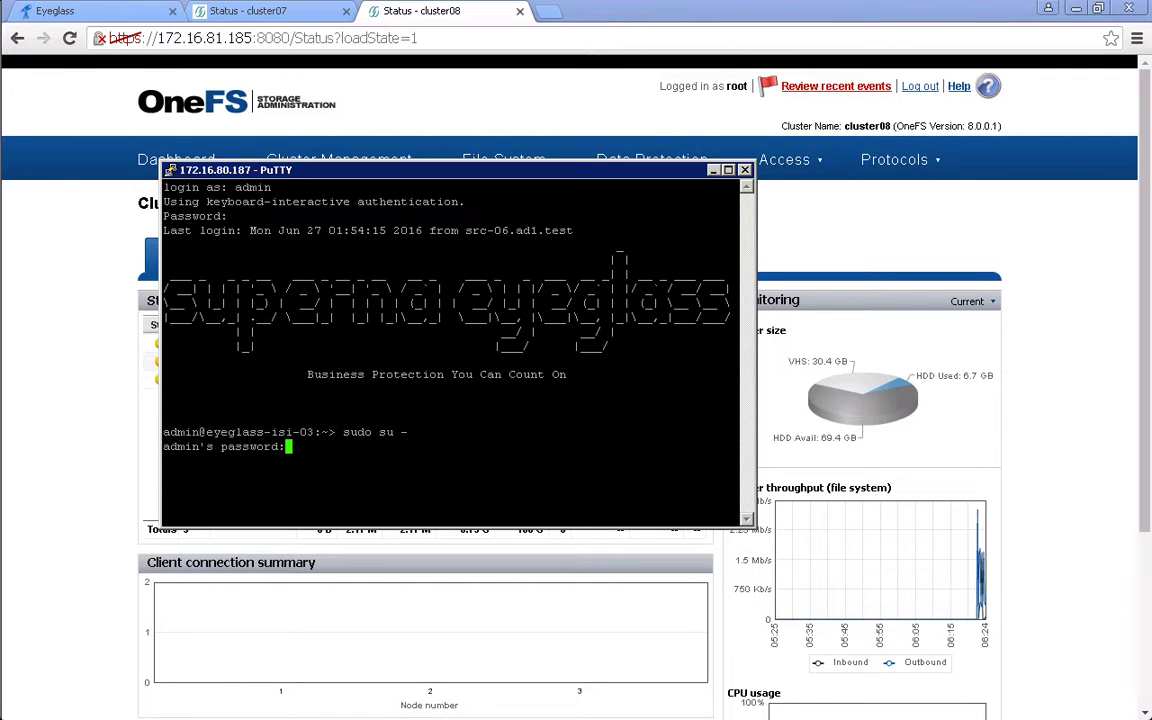
key(Return)
- Stop sca.service, then start it again with systemctl start sca.service
text(systemctl stop sca.service)
key(Return)
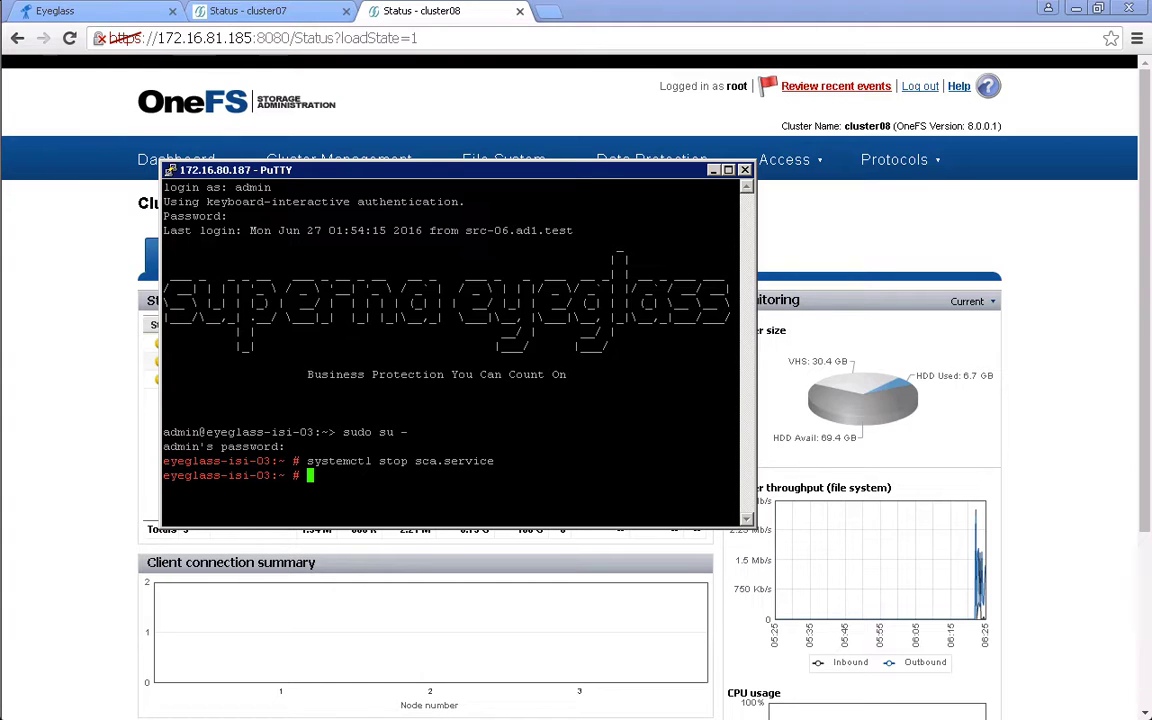
key(Up)
key(Left)
key(Left)
key(Left)
key(Left)
key(Left)
key(Left)
key(Left)
key(Left)
key(Left)
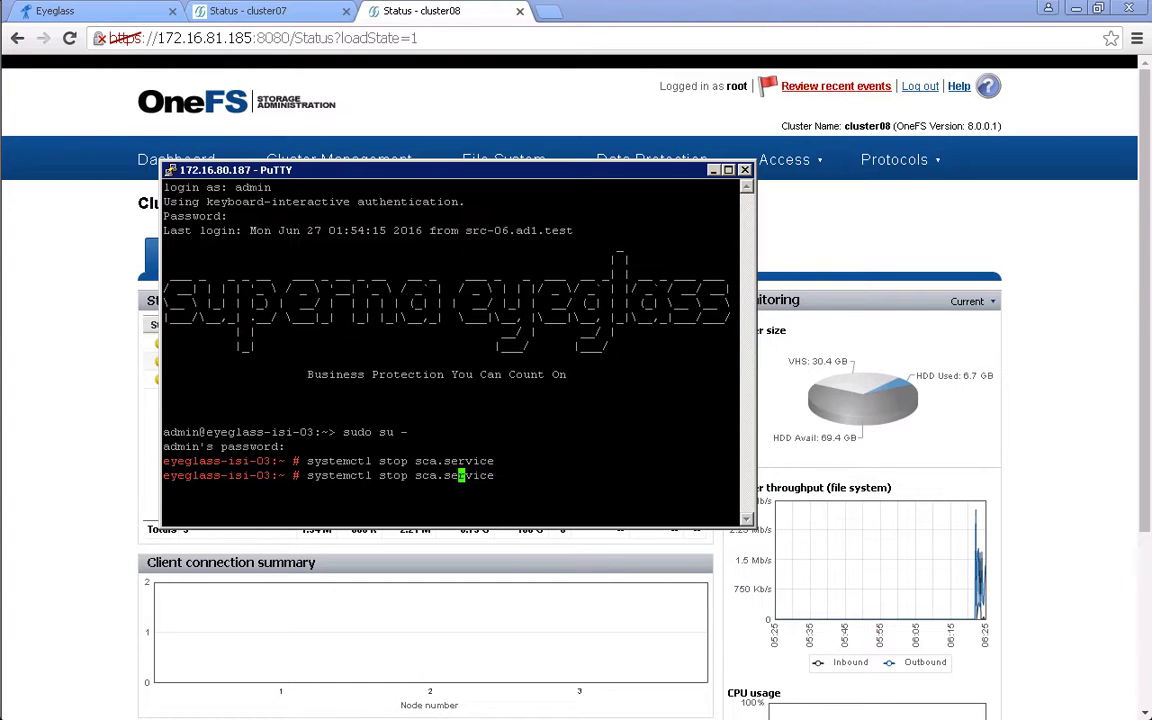
key(Left)
key(Left)
key(Left)
key(BackSpace)
key(BackSpace)
text(art)
key(Return)
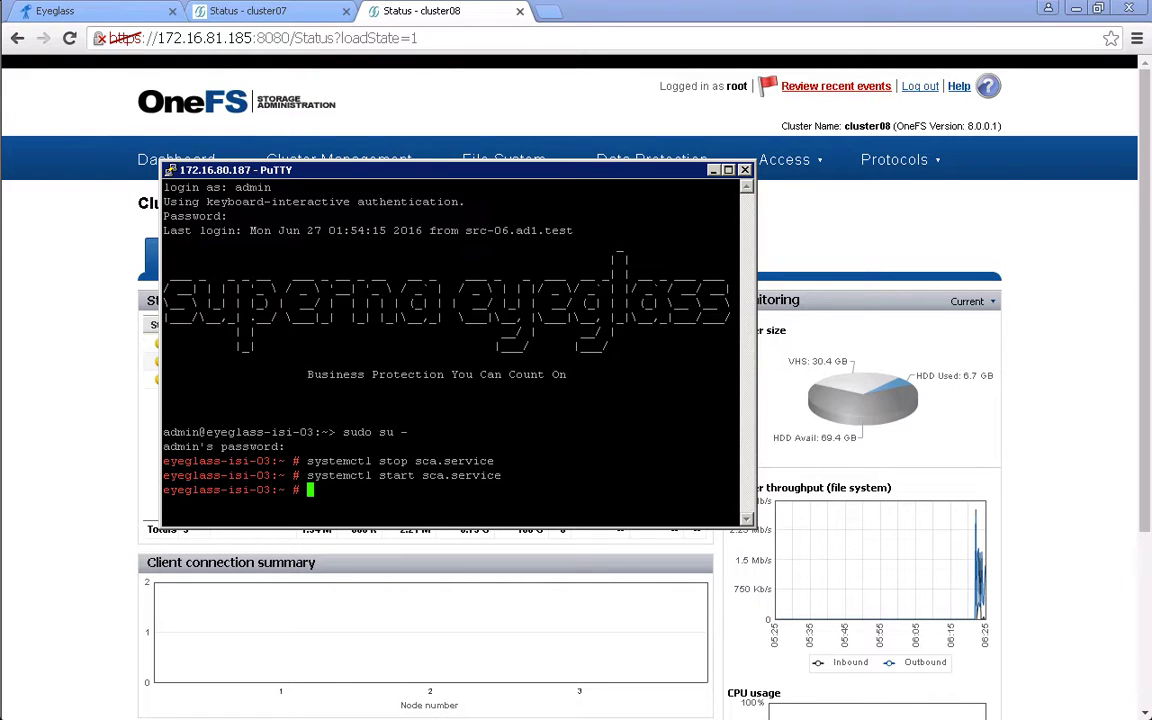
- Check systemctl status sca.service shows active (running) and return to the Eyeglass main menu
key(Up)
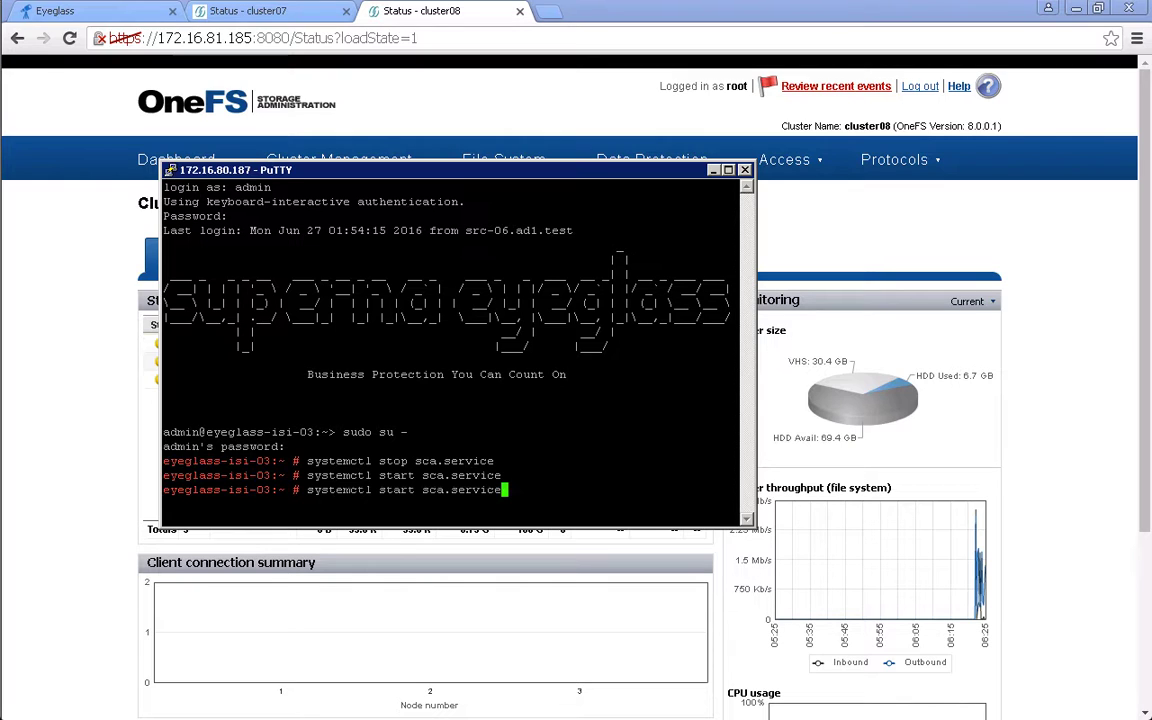
key(Left)
key(Left)
key(Left)
key(Left)
key(Left)
key(Left)
key(Left)
key(Left)
key(Left)
key(Left)
key(Left)
key(Left)
key(BackSpace)
key(BackSpace)
text(tus)
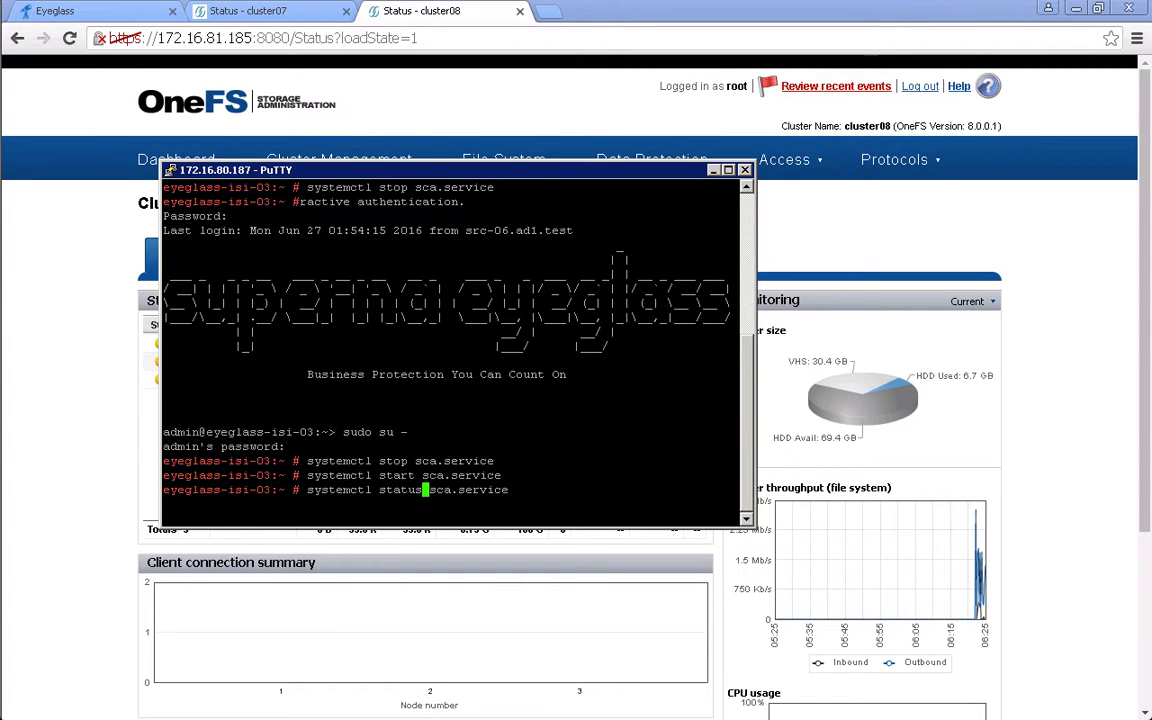
key(Return)
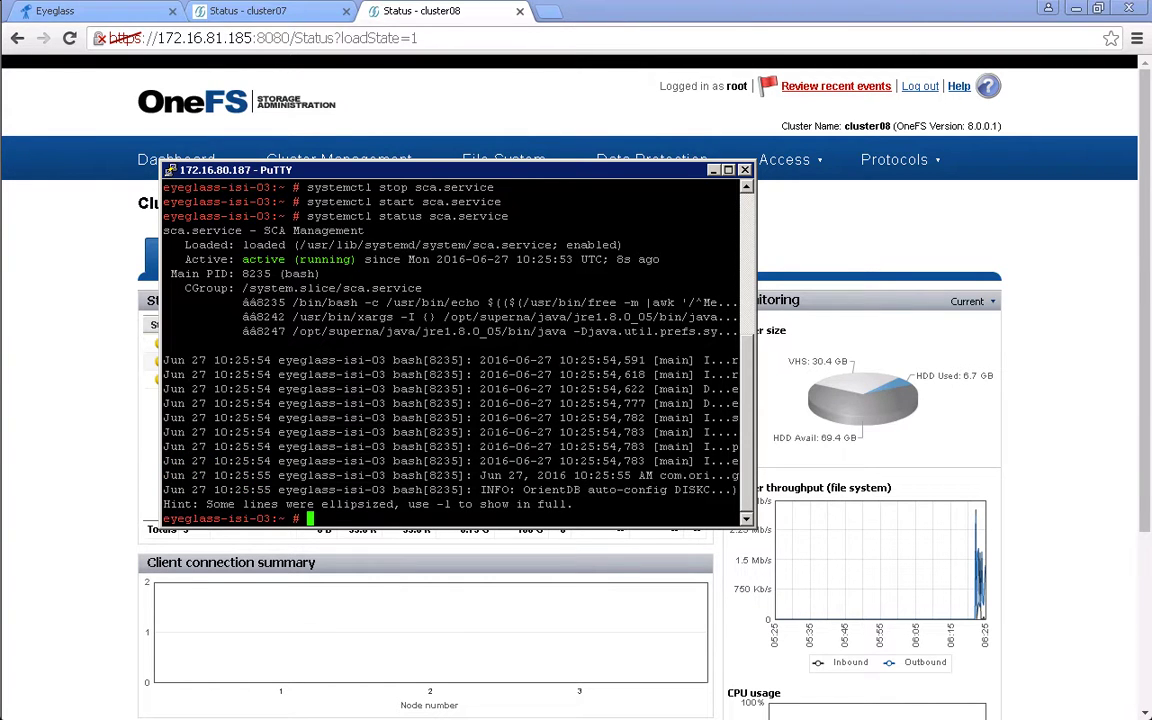
click(120, 12)
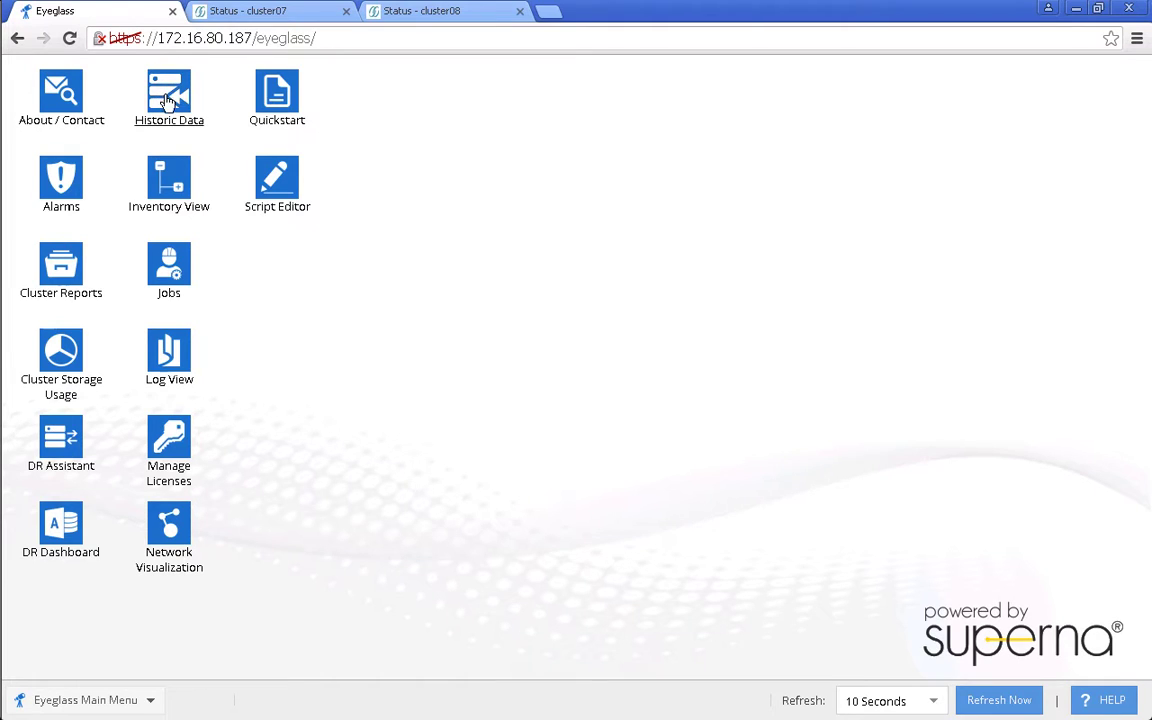
- Re-enable all 13 jobs in bulk, confirm the list shows OK, and bring up the DR Dashboard
click(170, 270)
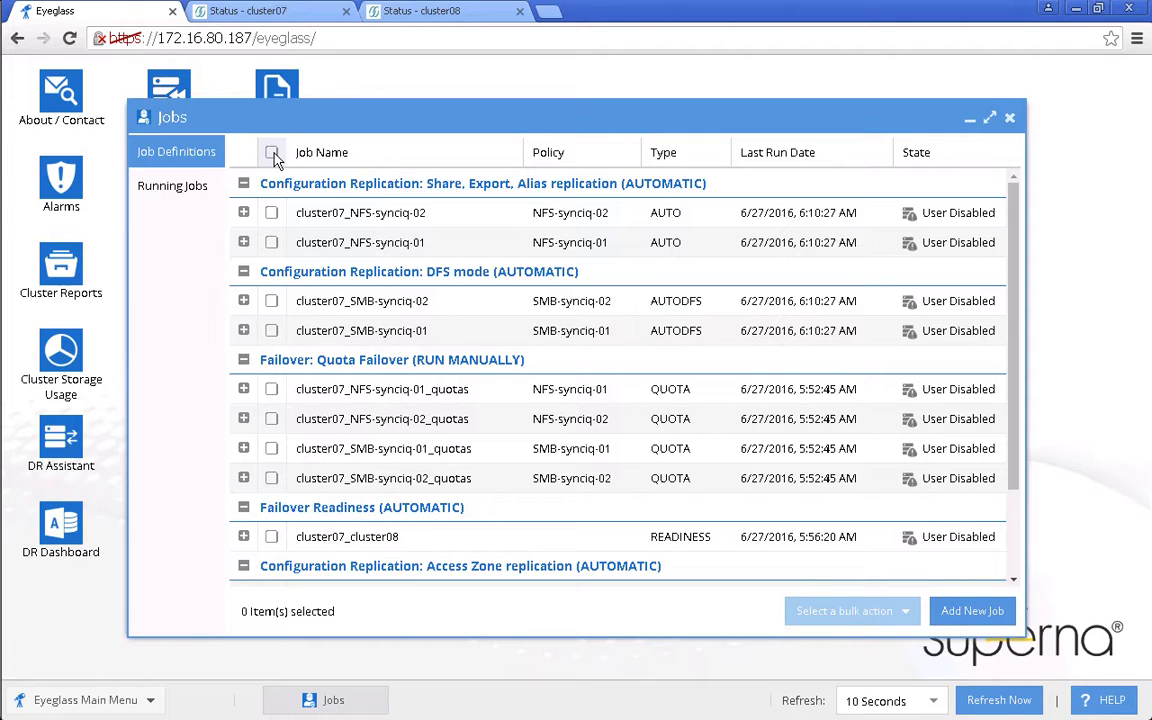
click(271, 152)
click(883, 613)
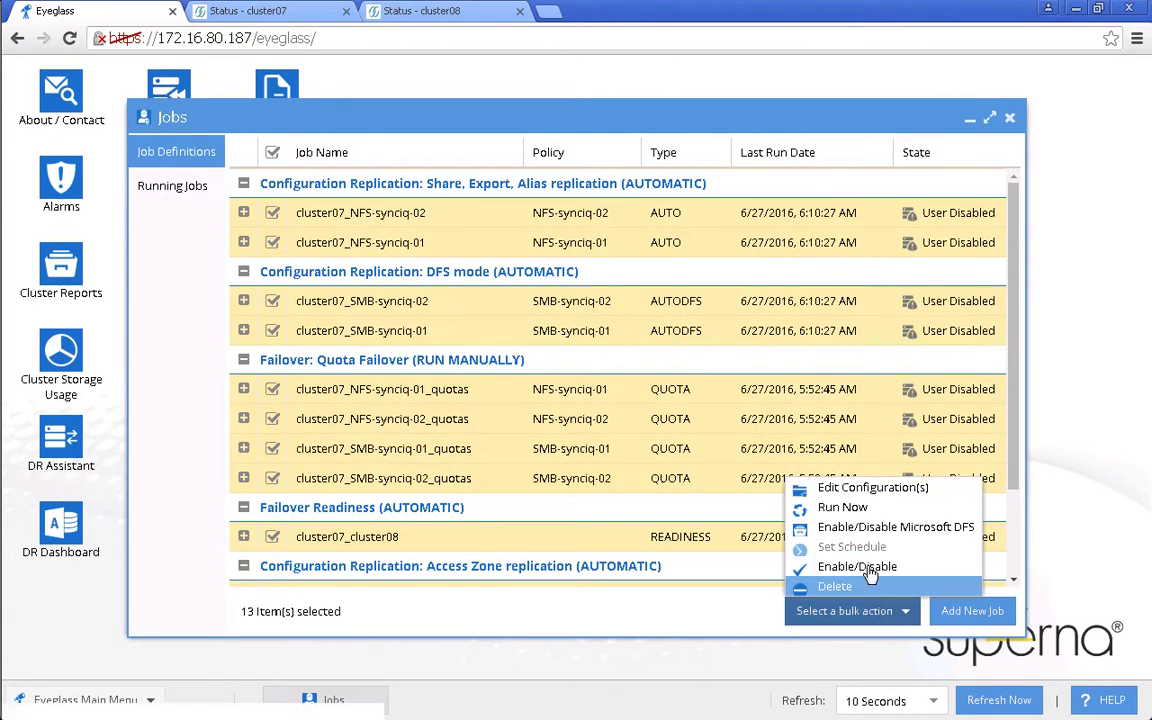
click(872, 566)
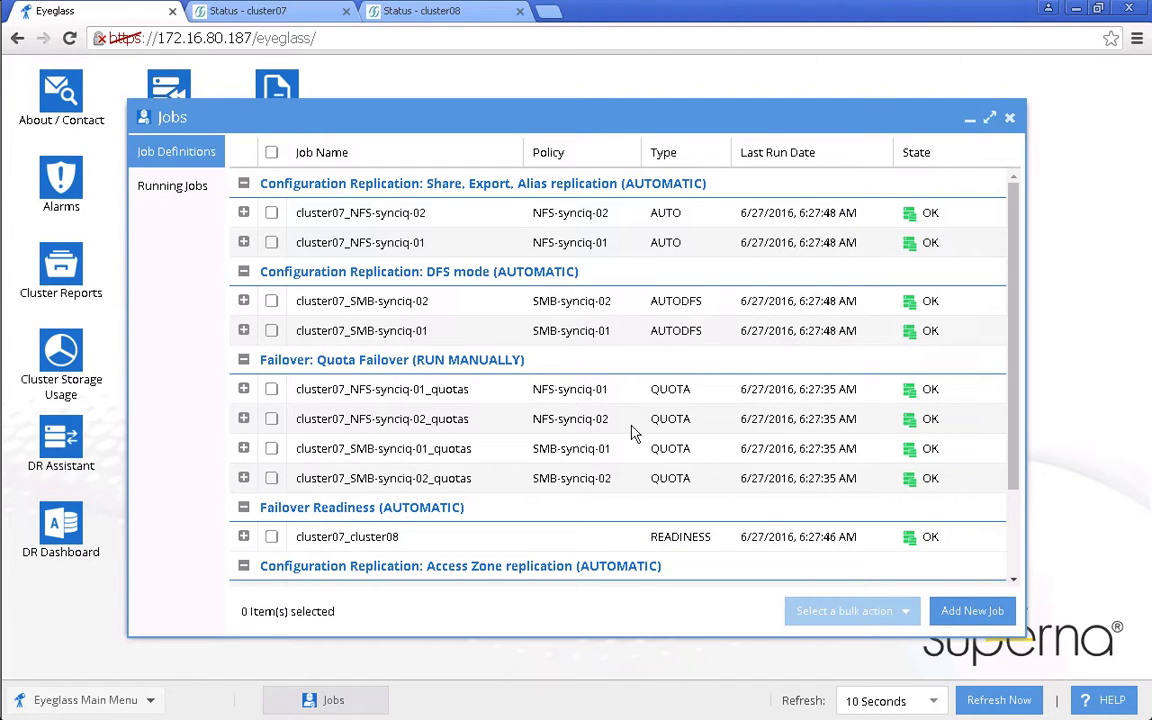
drag(1013, 477, 1036, 560)
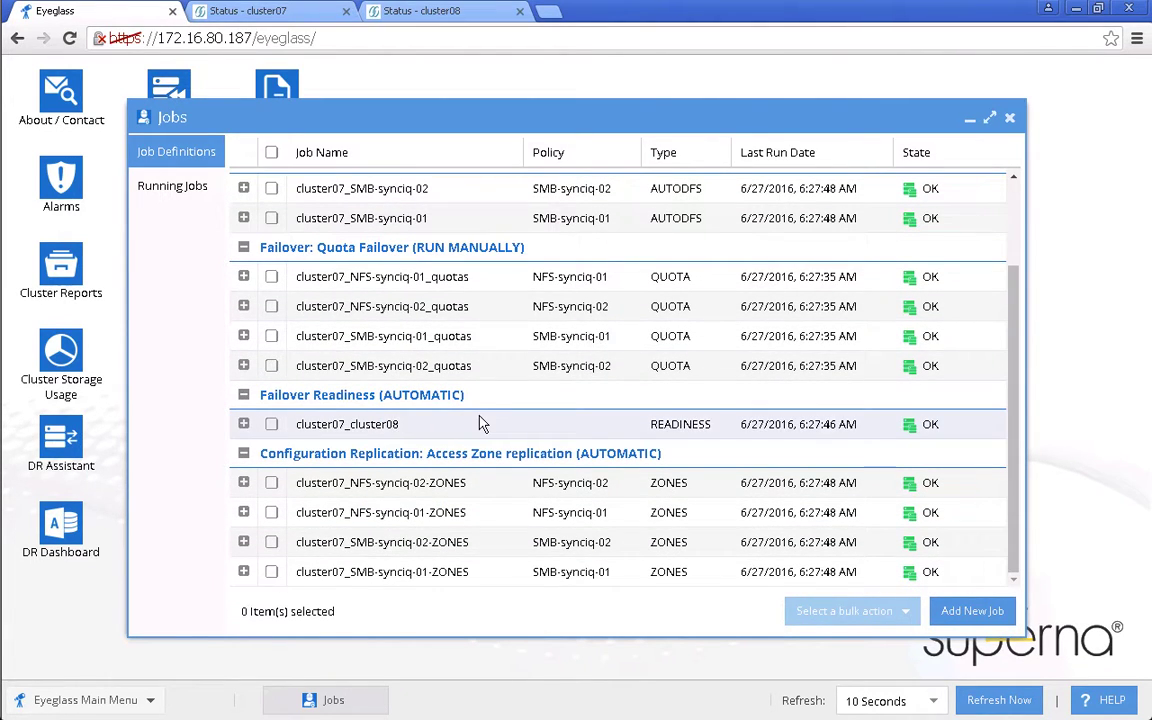
click(60, 525)
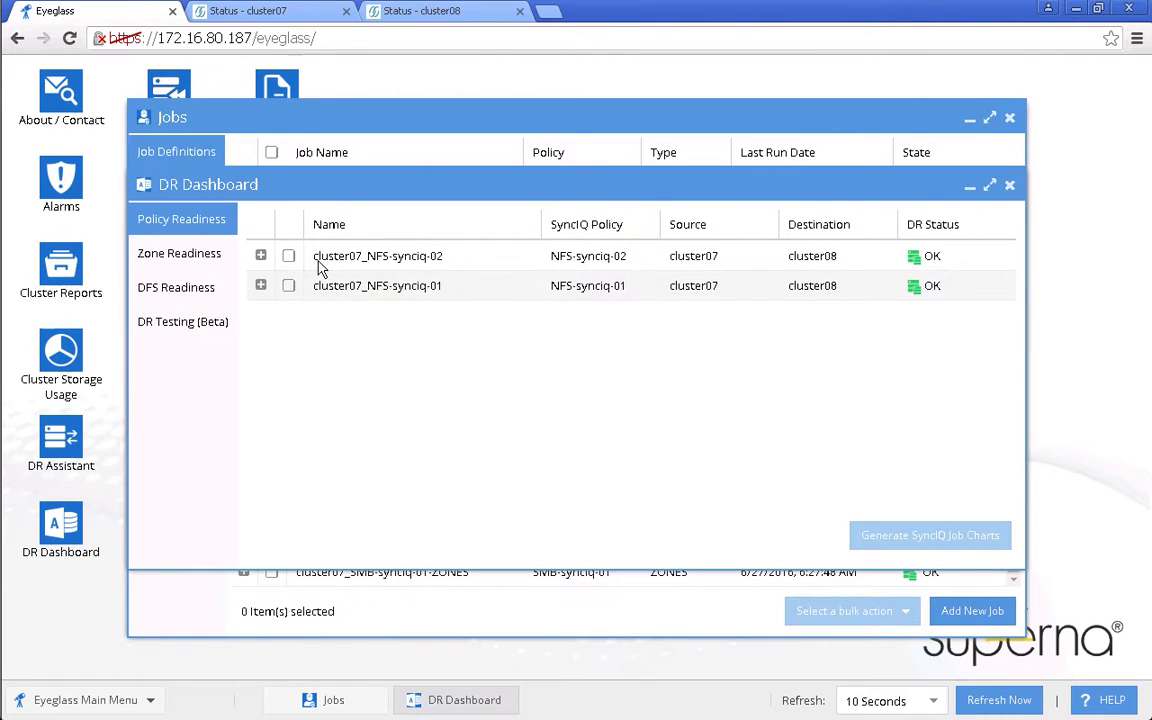
- Review Zone Readiness and DFS Readiness in the DR Dashboard, then close it
click(207, 258)
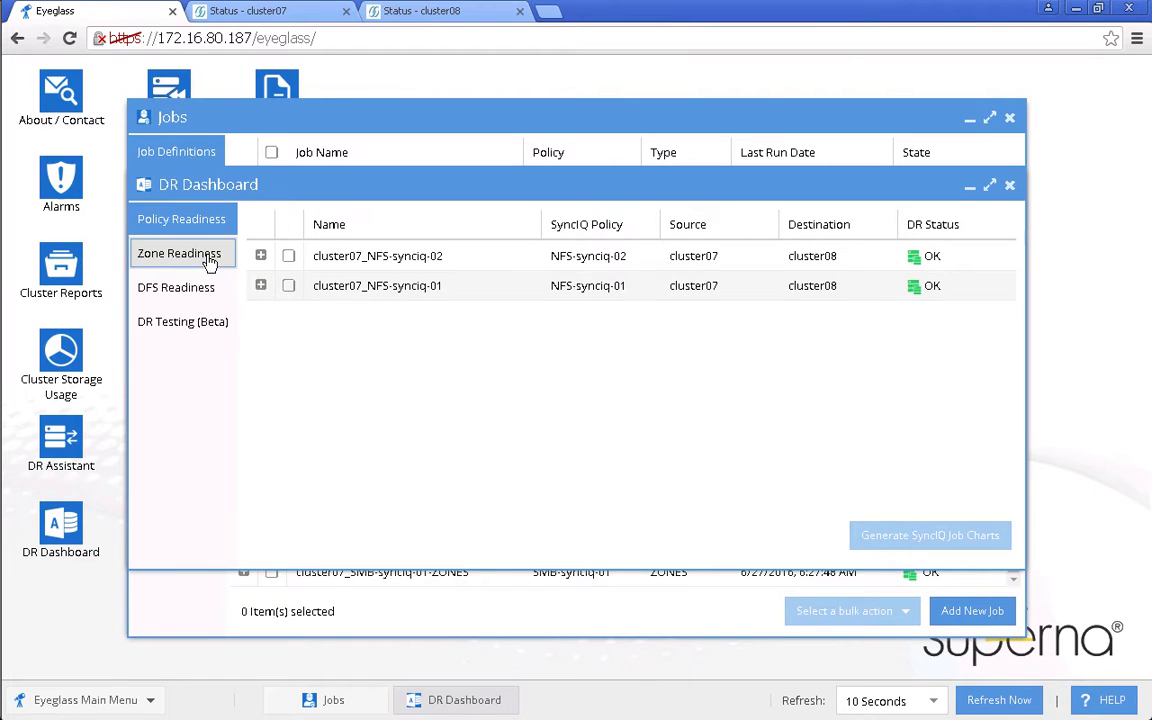
click(195, 292)
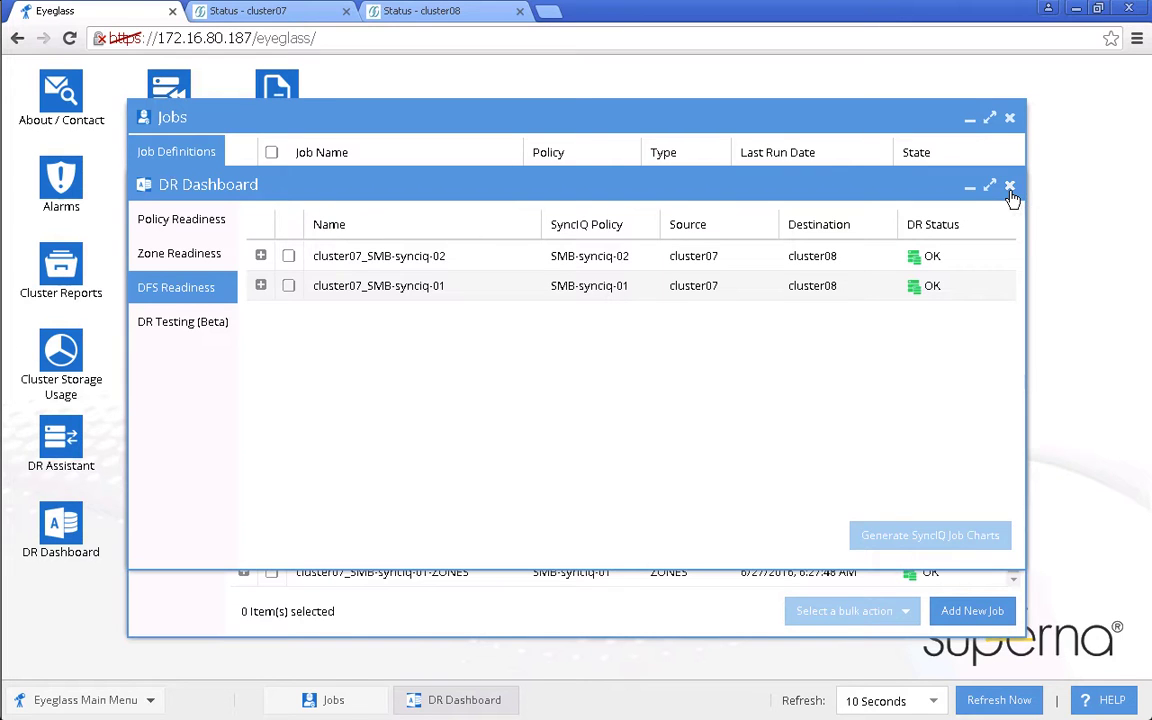
click(1010, 190)
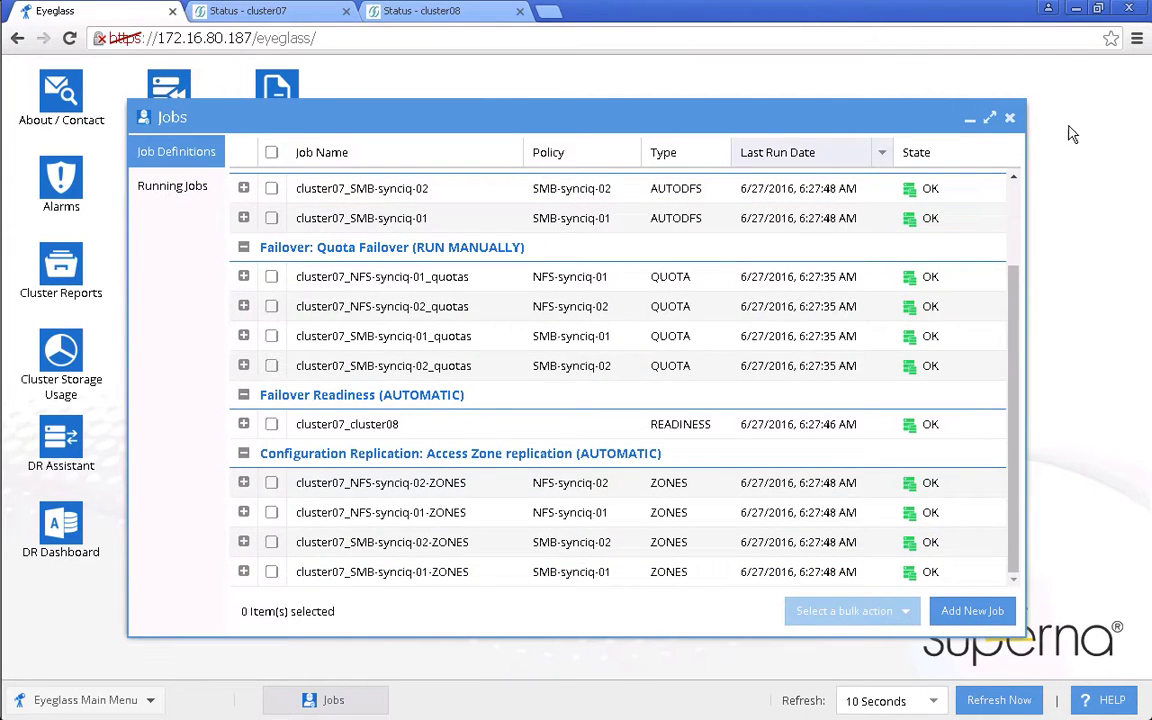
- Check cluster08's properties in Inventory View, confirming Release v8.0.0.1
click(970, 118)
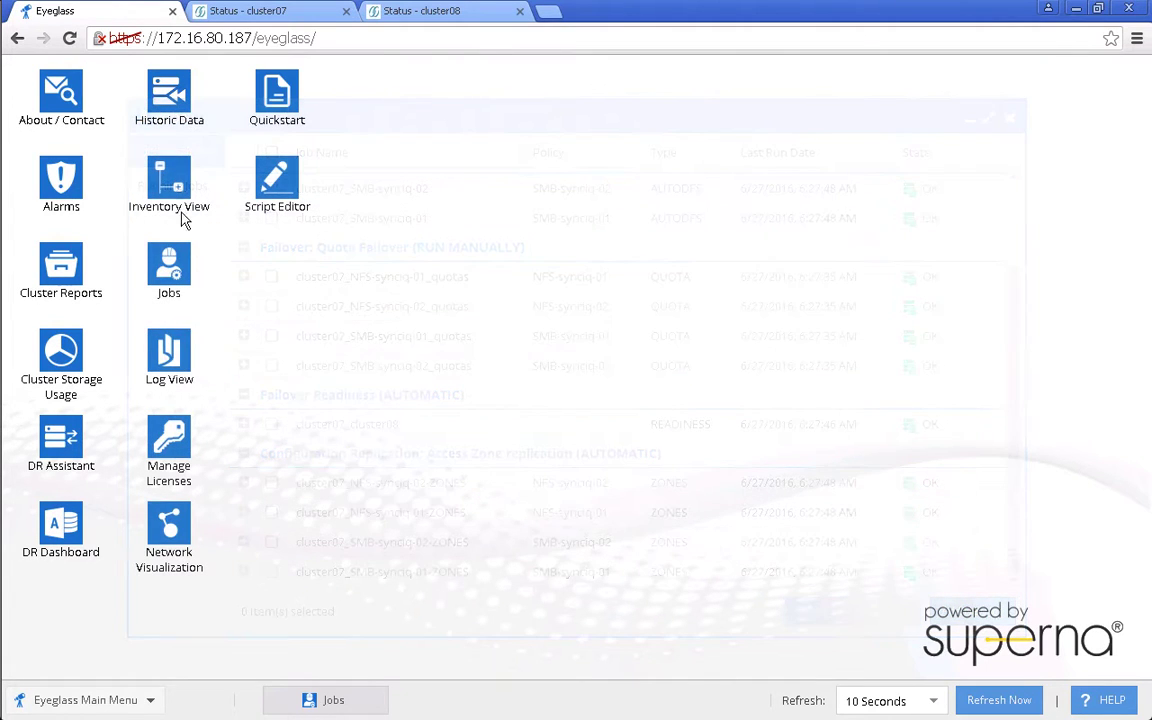
click(205, 229)
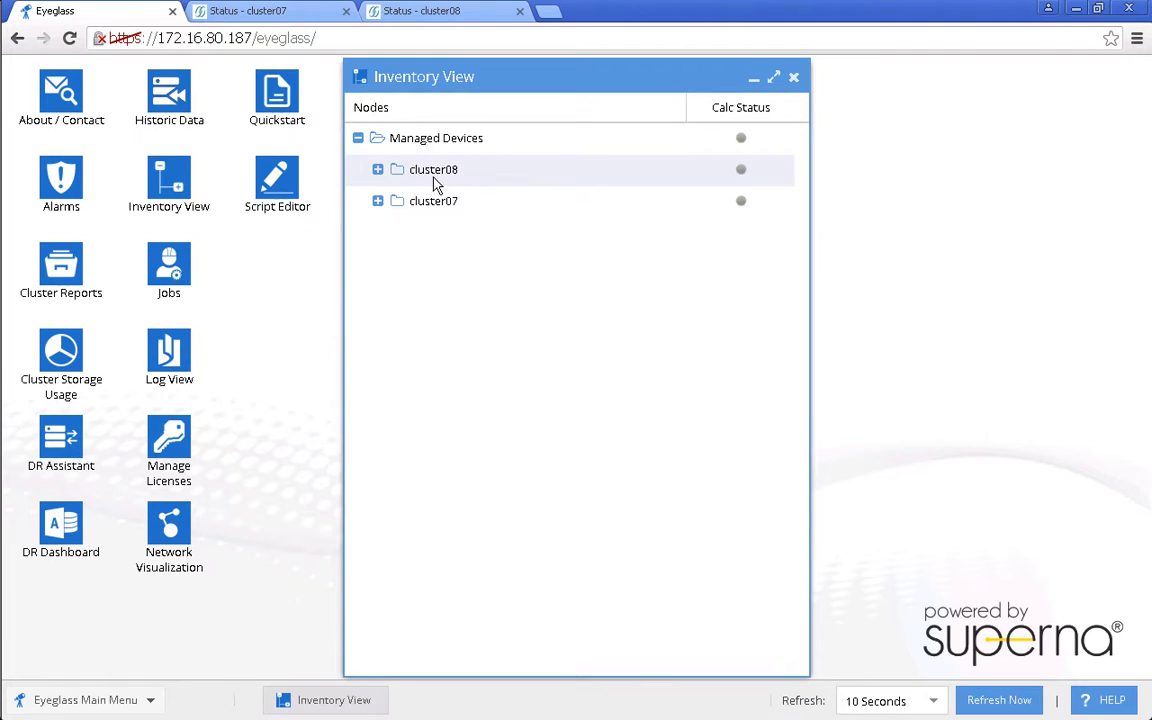
double_click(435, 183)
right_click(437, 185)
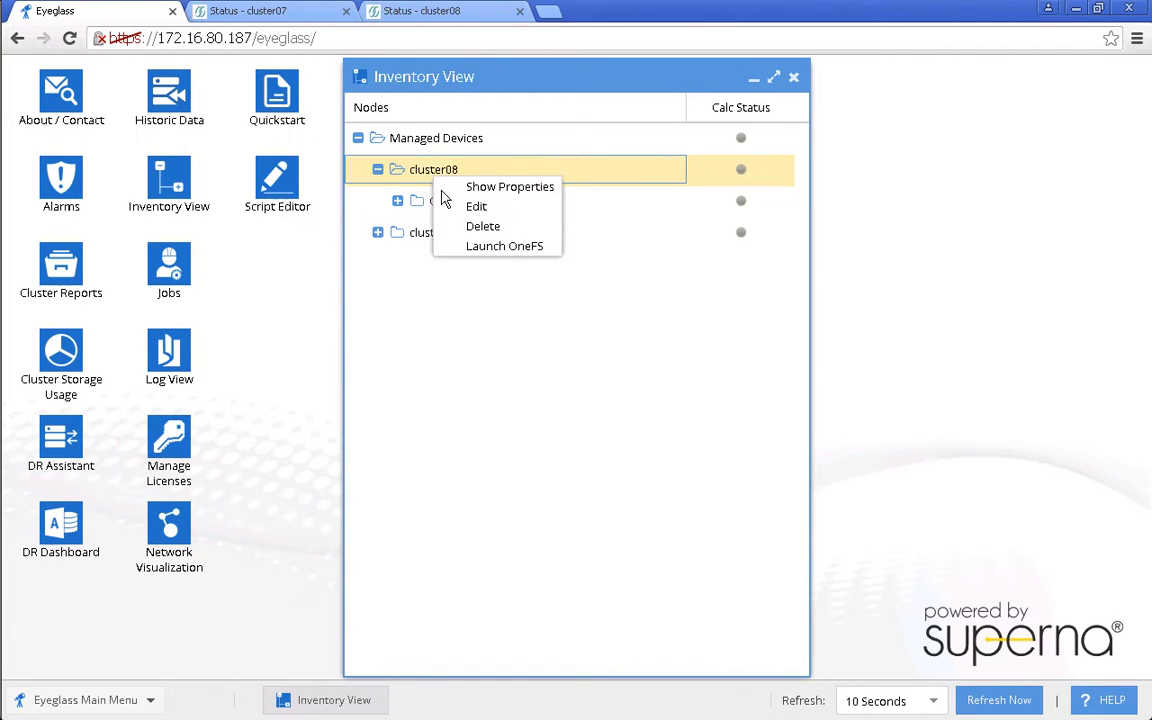
click(474, 188)
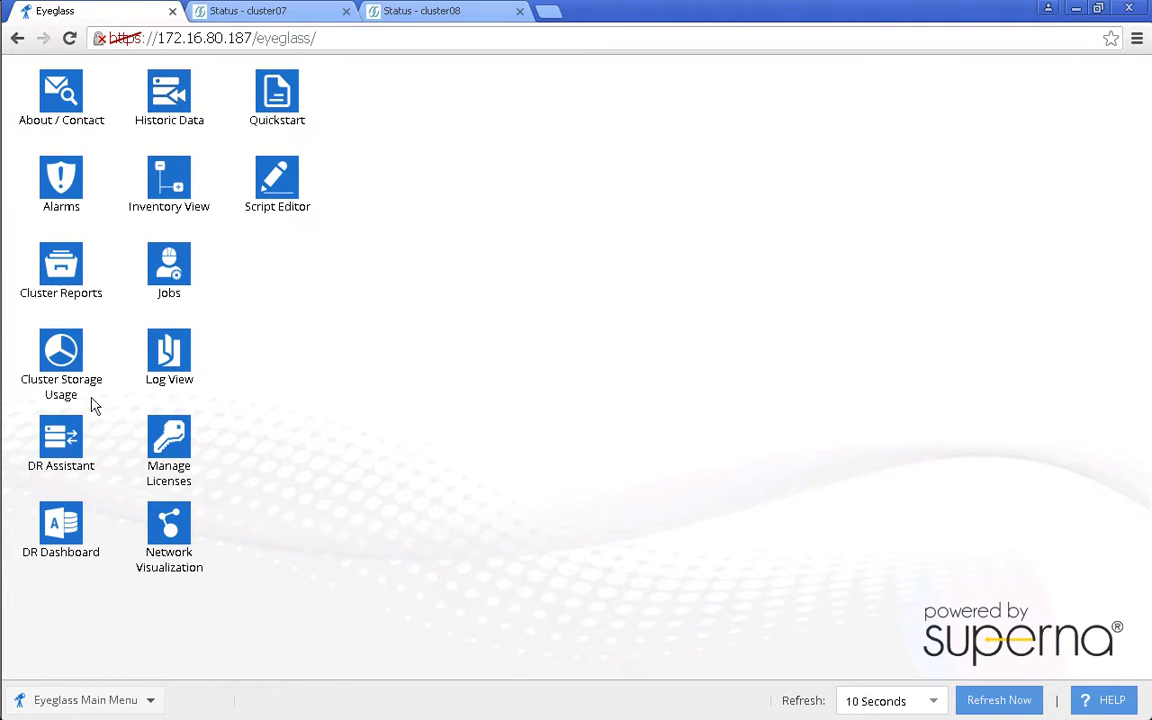
- Confirm under DR Assistant's Running Failovers that the Access Zone failover is FINISHED, then close it
click(70, 452)
click(230, 185)
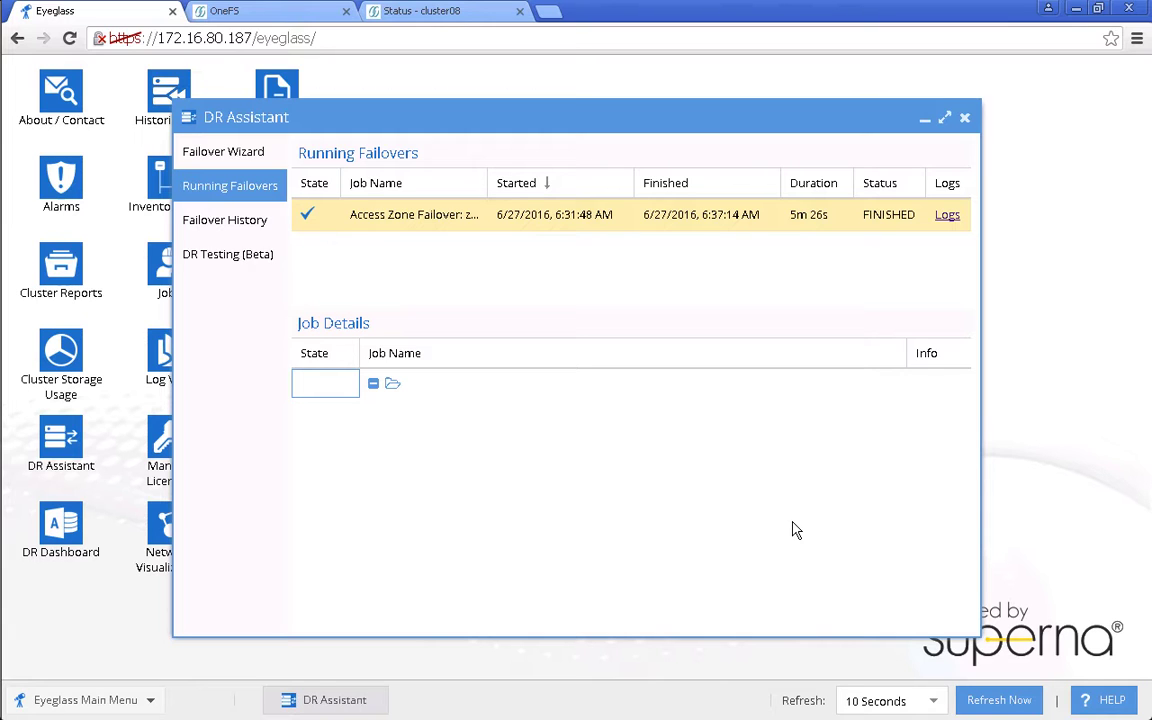
click(964, 119)
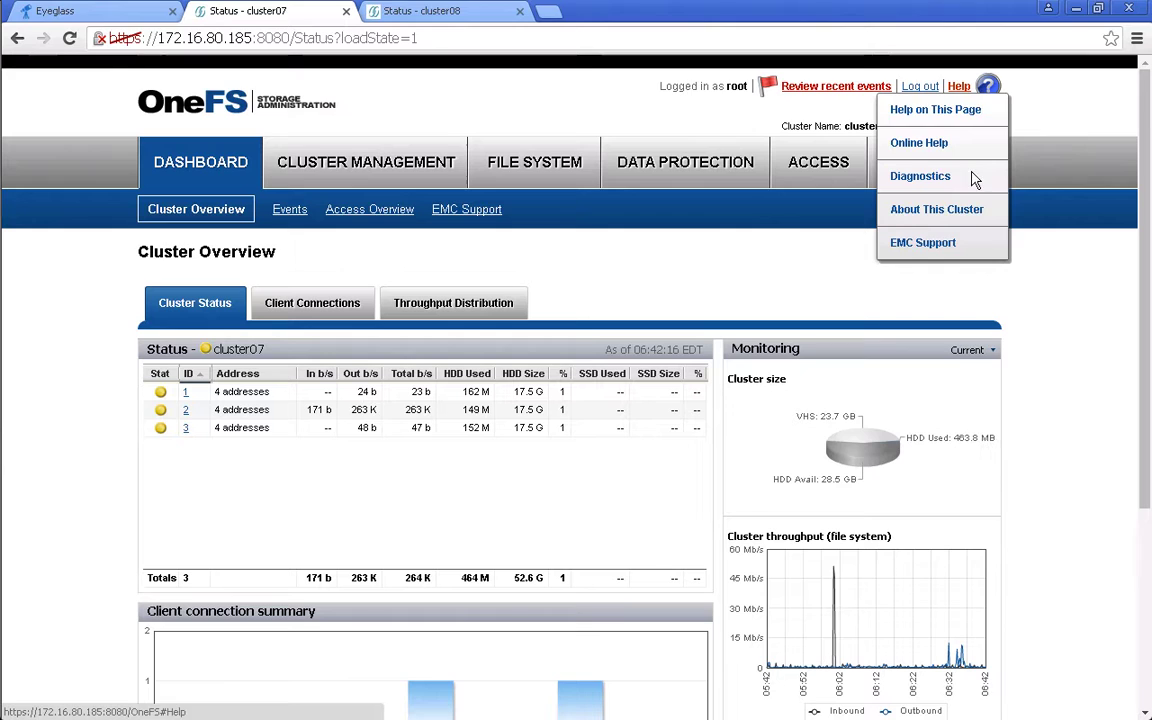
- Start the cluster07 upgrade and pick ifs/data/OneFS_v8.0.0.1_Install.tar.gz as the image
click(958, 215)
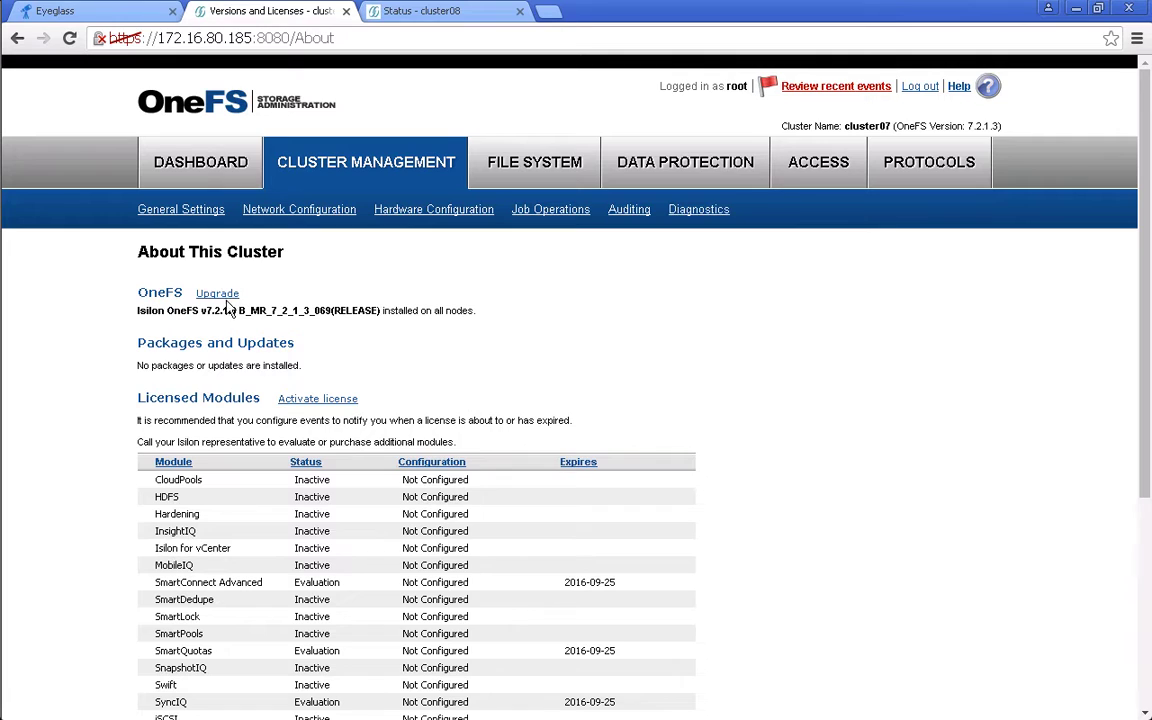
click(225, 295)
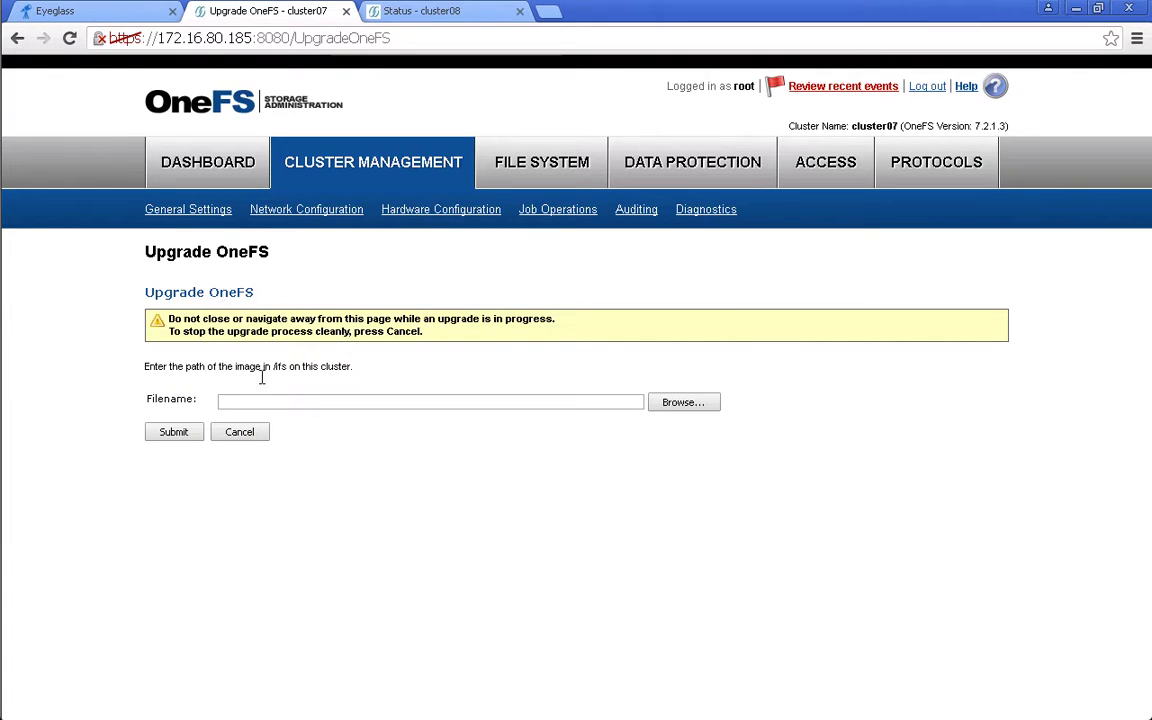
click(680, 410)
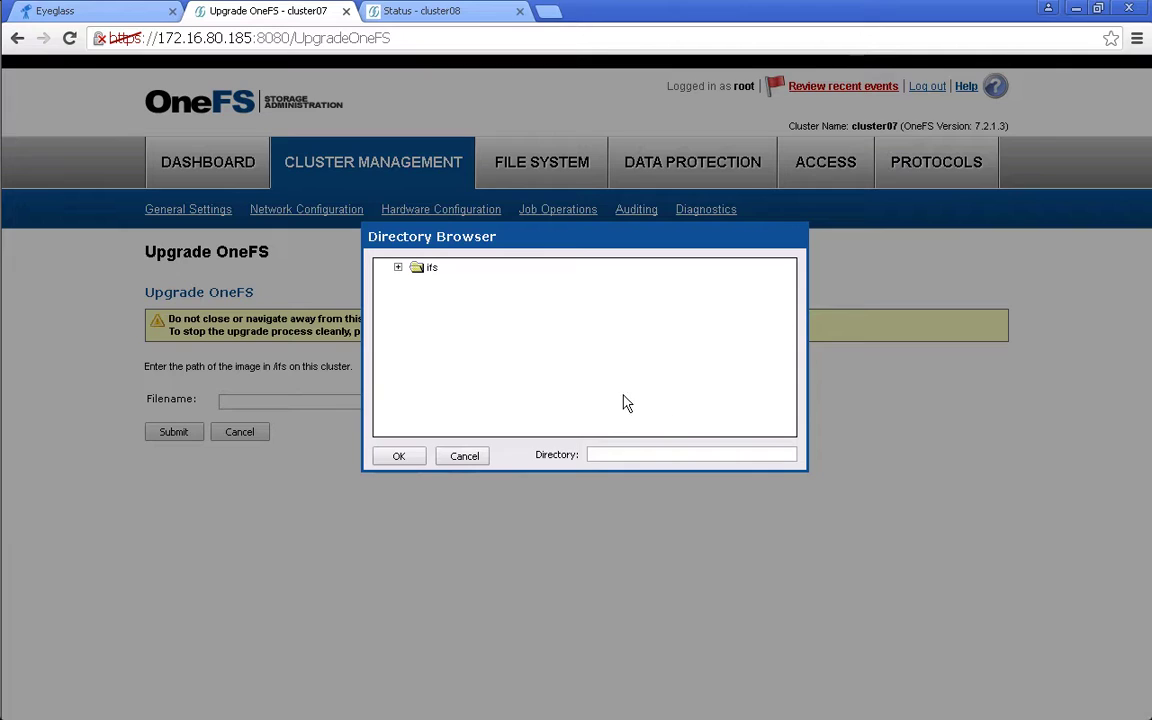
click(398, 267)
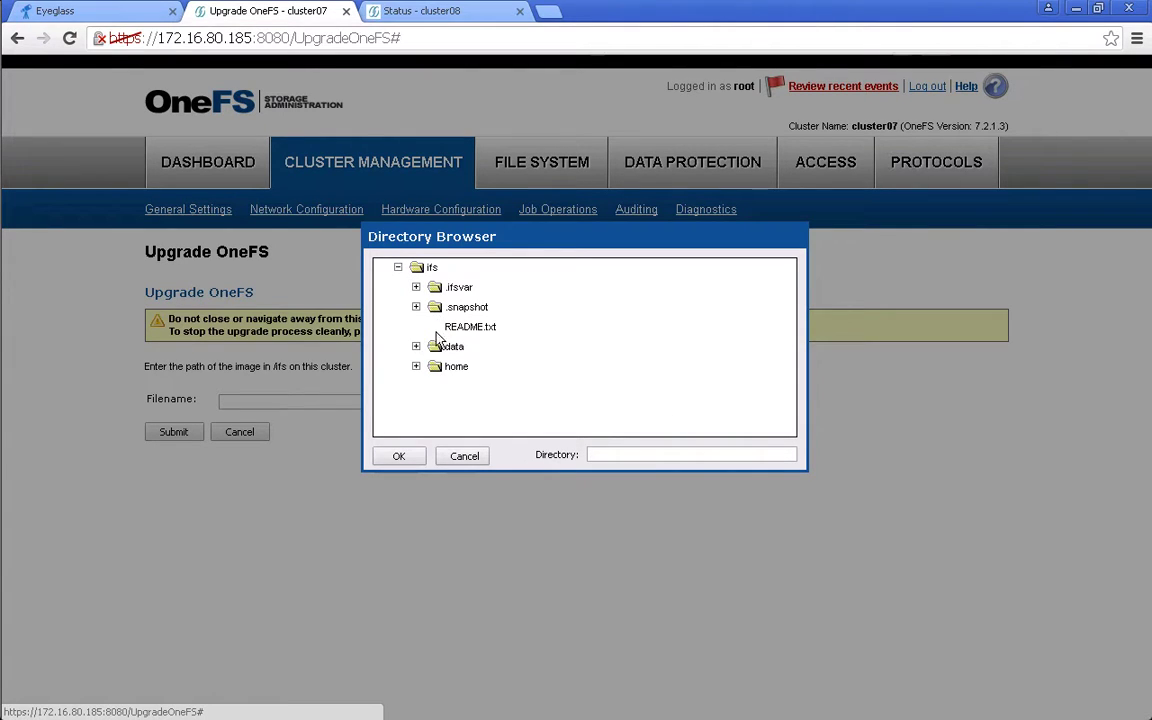
click(416, 346)
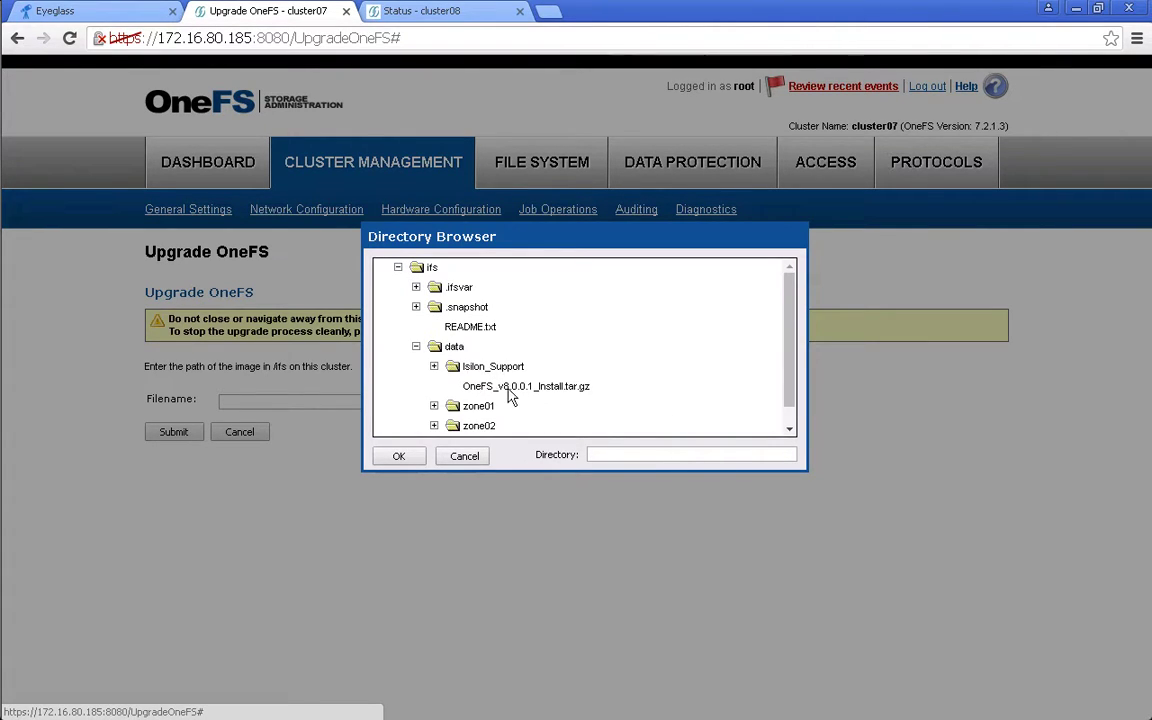
click(508, 388)
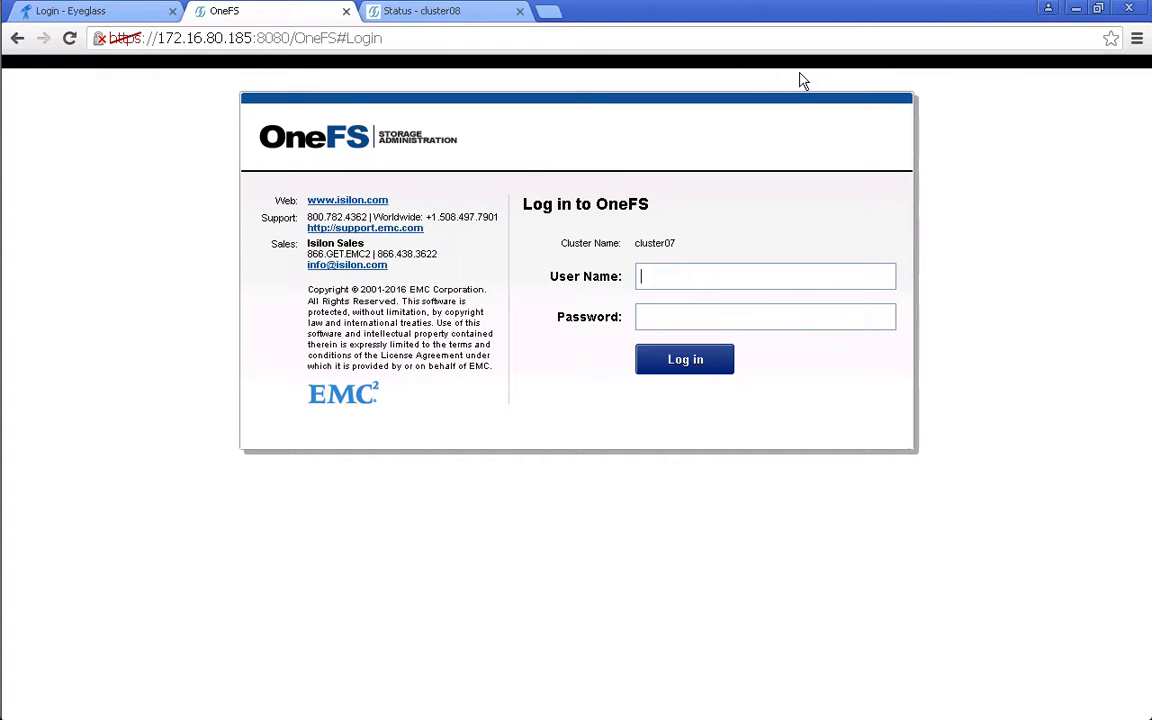
- Log in to cluster07 web administration as root, confirm OneFS 8.0.0.1, then switch to the cluster07 PuTTY shell
text(root)
key(Tab)
text(•••••••)
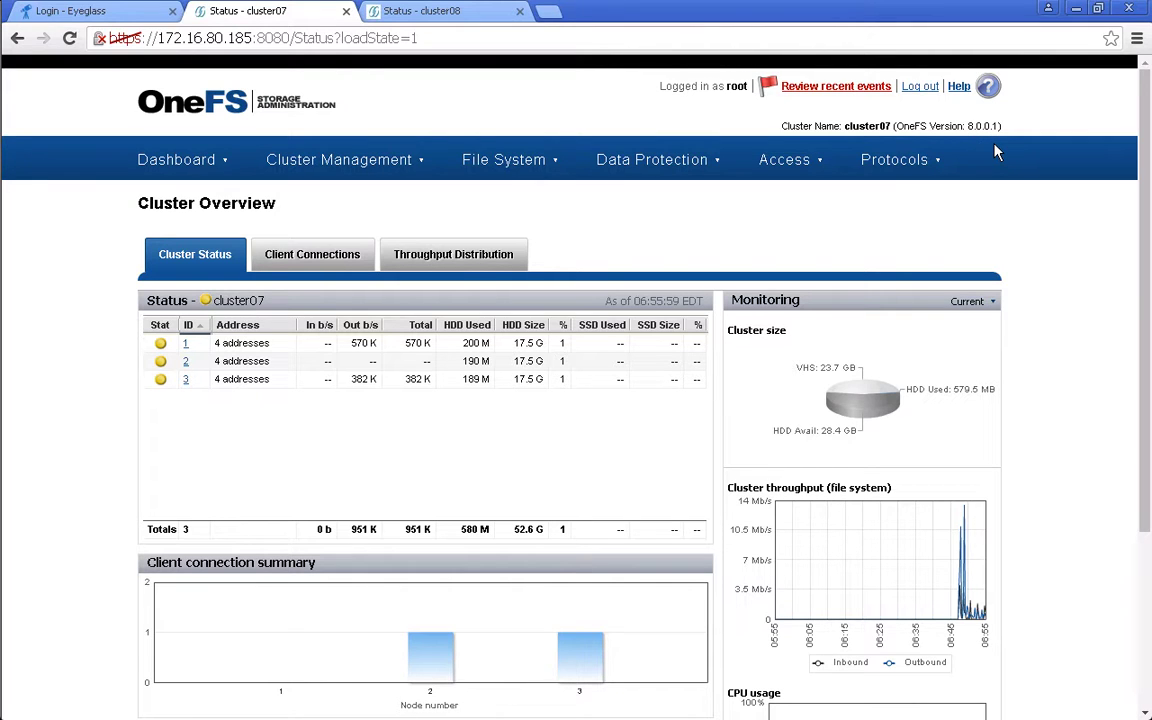
key(alt+Tab)
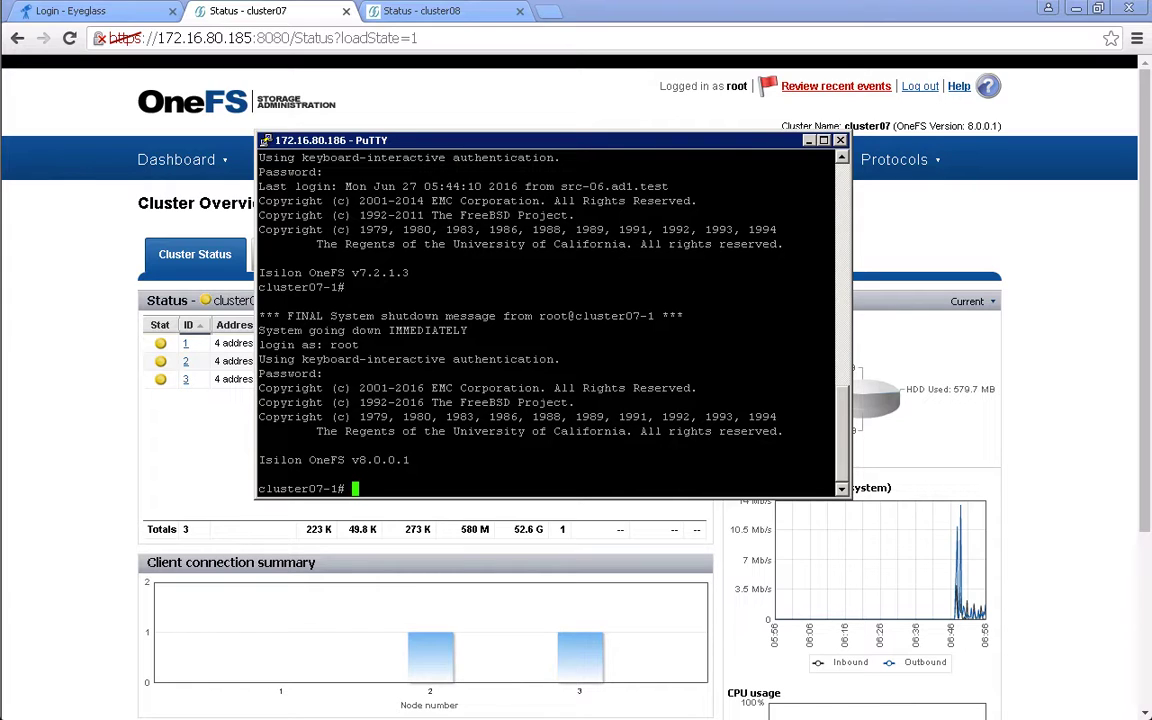
- Grant EyeglassAdmin read-only CLOUDPOOLS and DEVICES privileges and replace the eyeglass sudoers lines via isi_visudo
text(isi auth roles modify EyeglassAdmin --add-priv-ro ISI_PRIV_CLOUDPOOLS isi auth roles modify EyeglassAdmin --add-priv-ro ISI_PRIV_DEVICES)
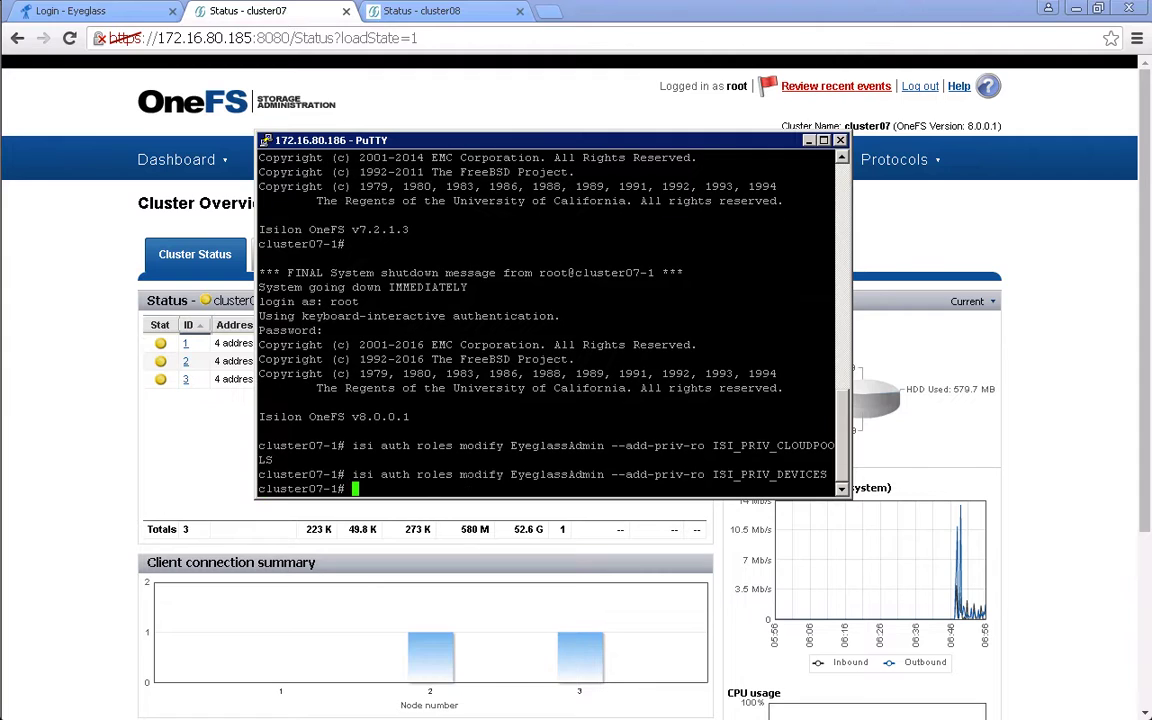
text(isi_visudo)
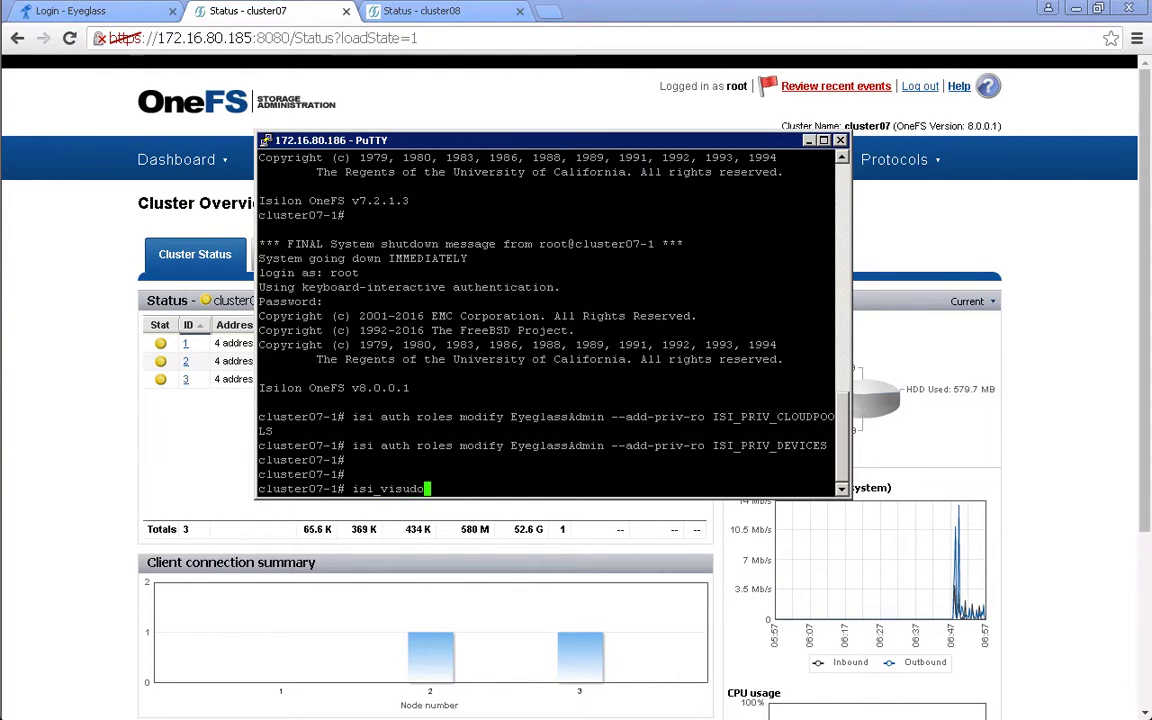
key(Return)
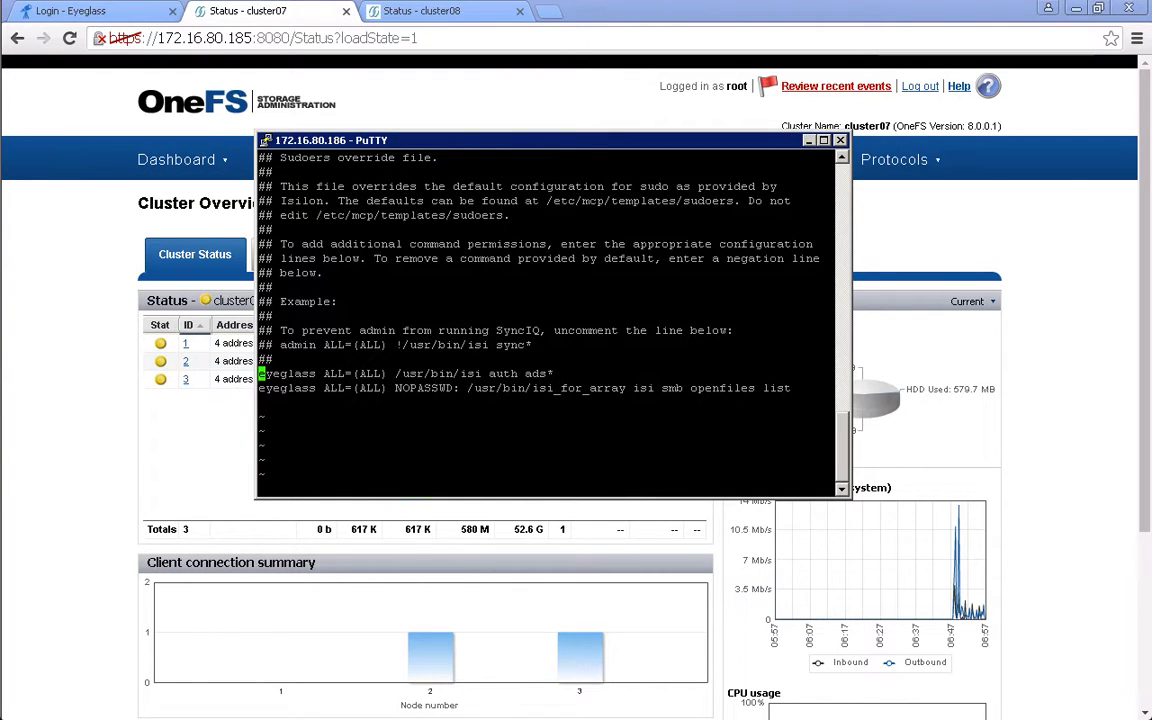
key(d)
key(d)
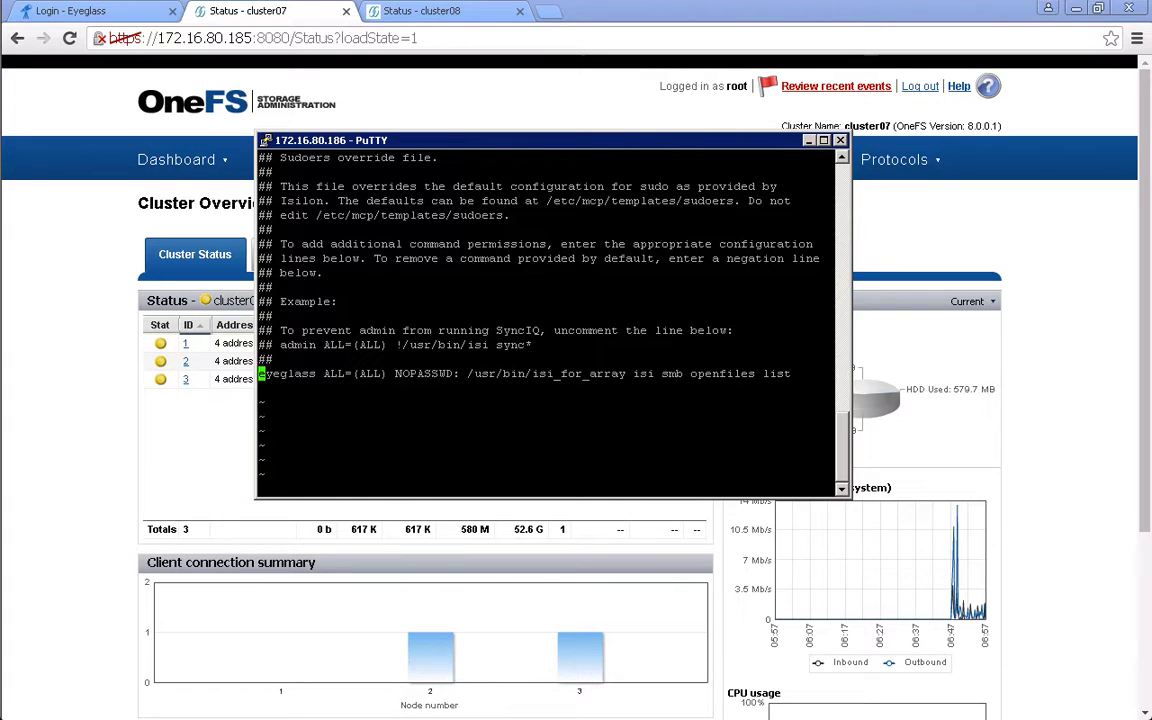
key(d)
key(d)
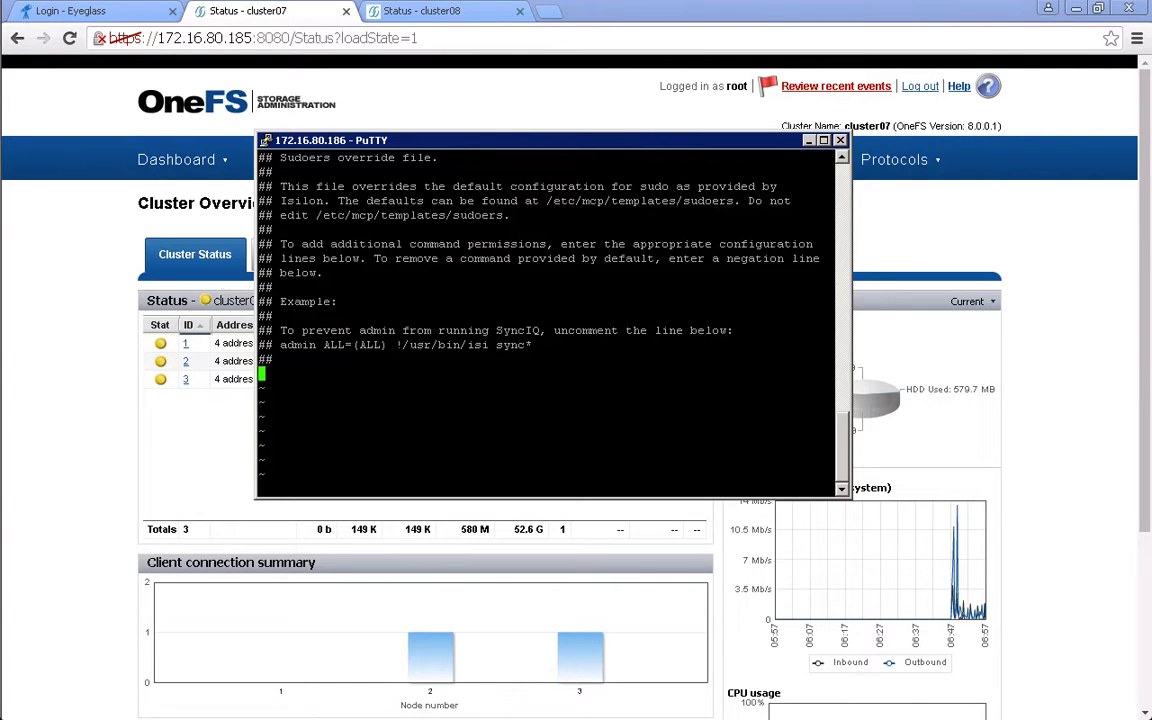
text(eyeglass ALL=(ALL) /usr/bin/isi_classic auth ads* eyeglass ALL=(ALL) NOPASSWD: /usr/bin/isi_for_array isi smb openfiles list eyeglass ALL=(ALL) NOPASSWD: /usr/bin/isi_classic networks*)
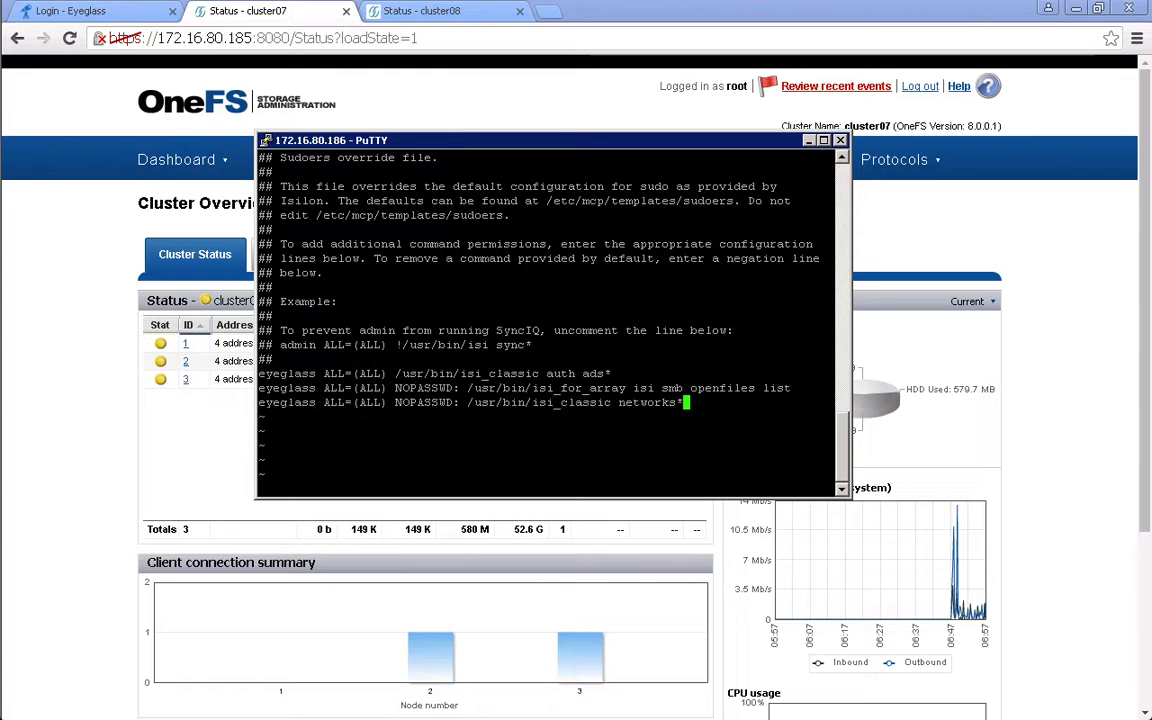
key(Escape)
text(:wq)
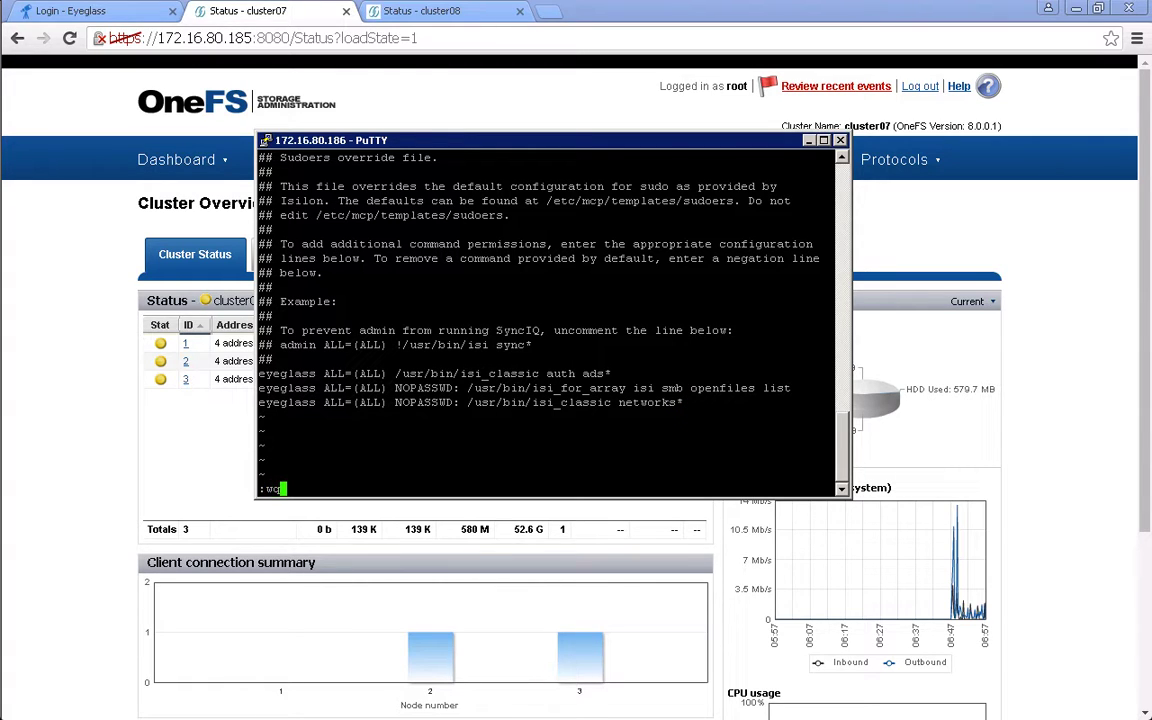
key(Return)
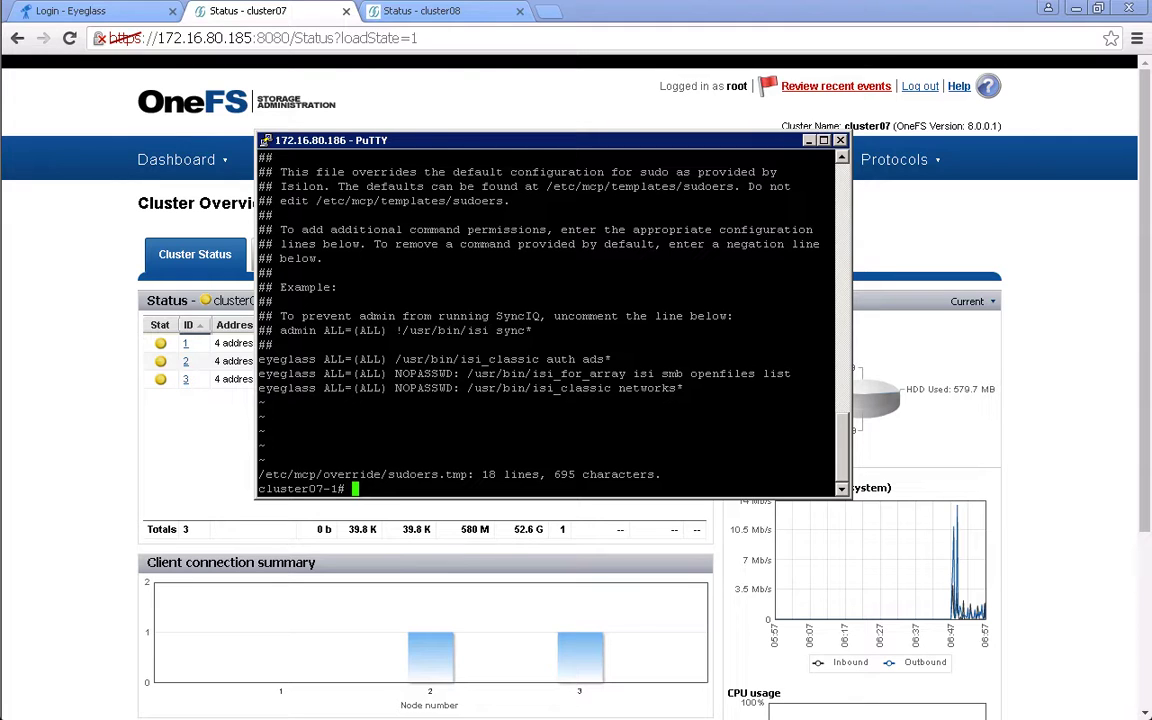
- Restart sca.service on the Eyeglass appliance with systemctl stop and start, then view the Jobs list
key(alt+Tab)
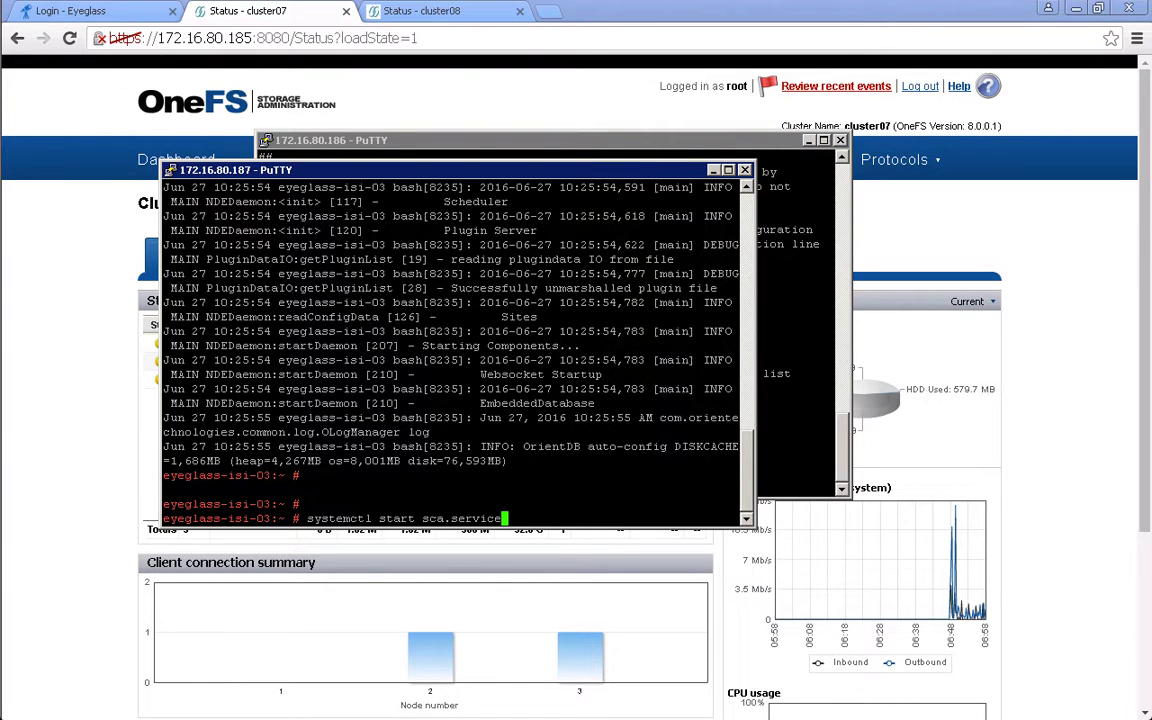
key(Up)
key(Return)
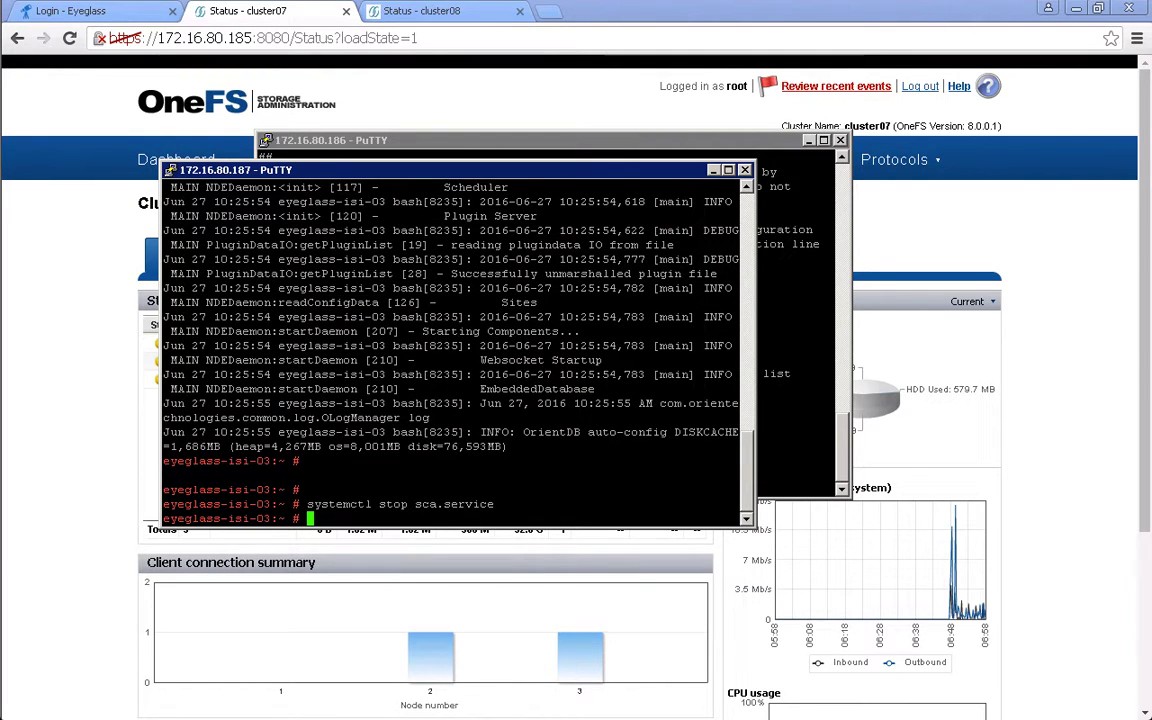
key(Up)
key(Up)
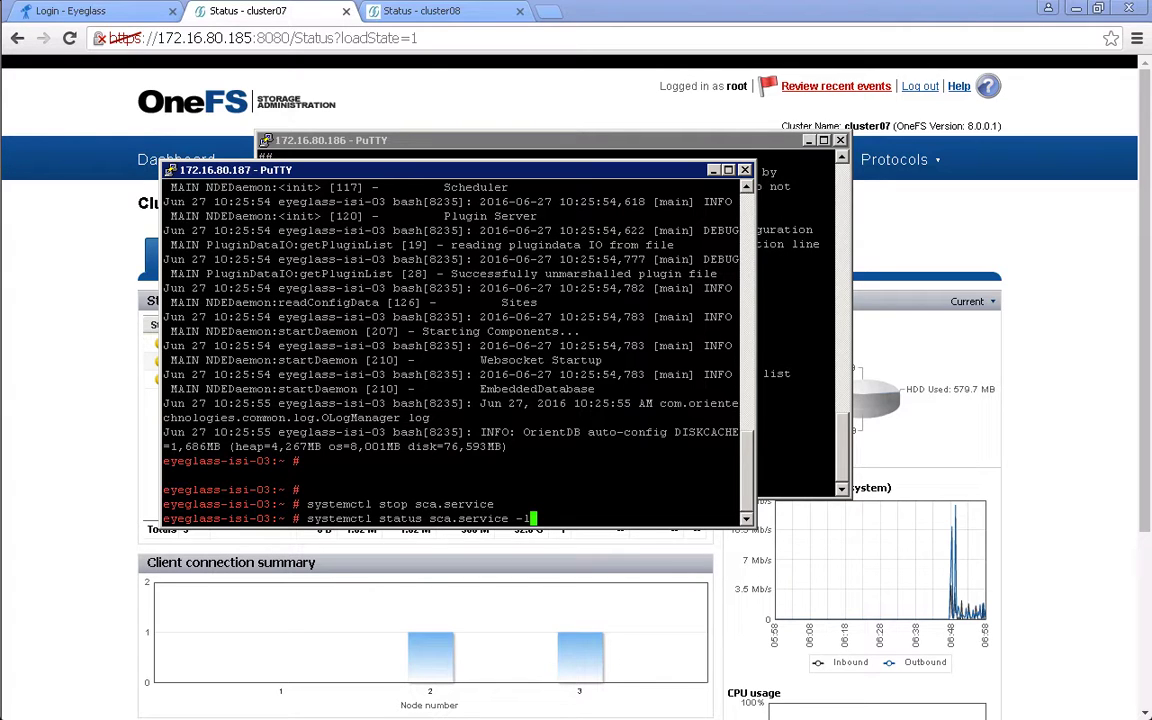
key(Up)
key(Return)
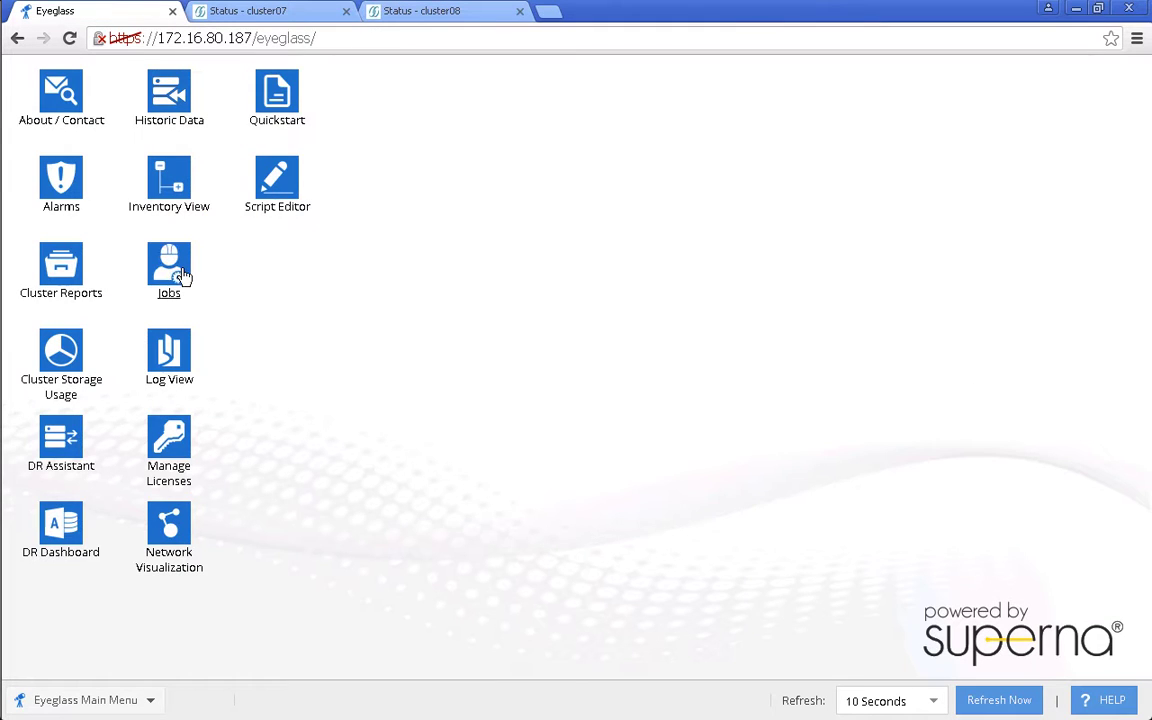
click(170, 252)
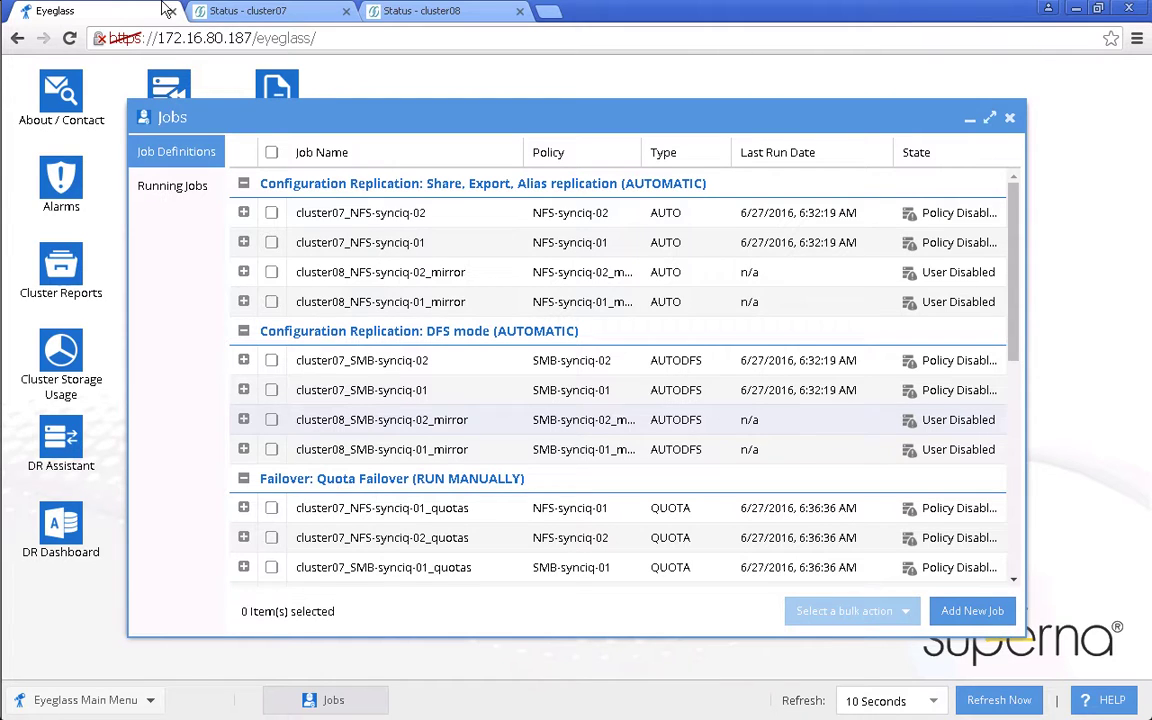
- Select the cluster08 NFS-synciq-01/02 and SMB-synciq-01/02 mirror jobs, enable them, and check they show OK
click(271, 272)
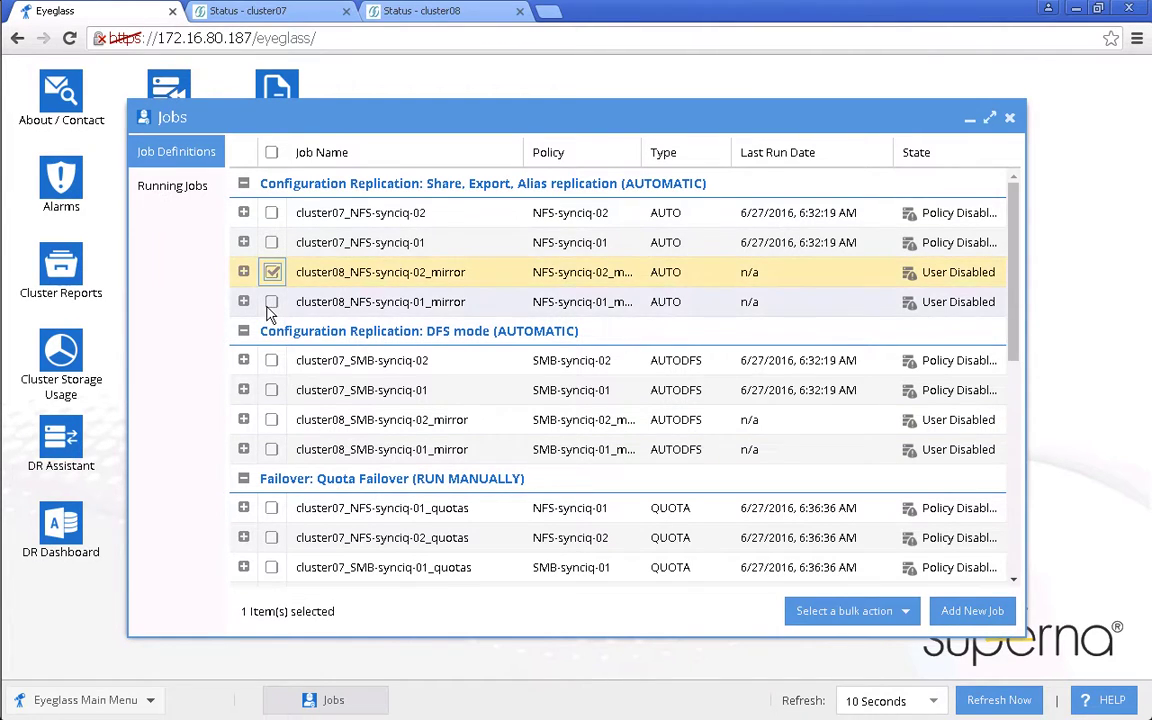
click(271, 301)
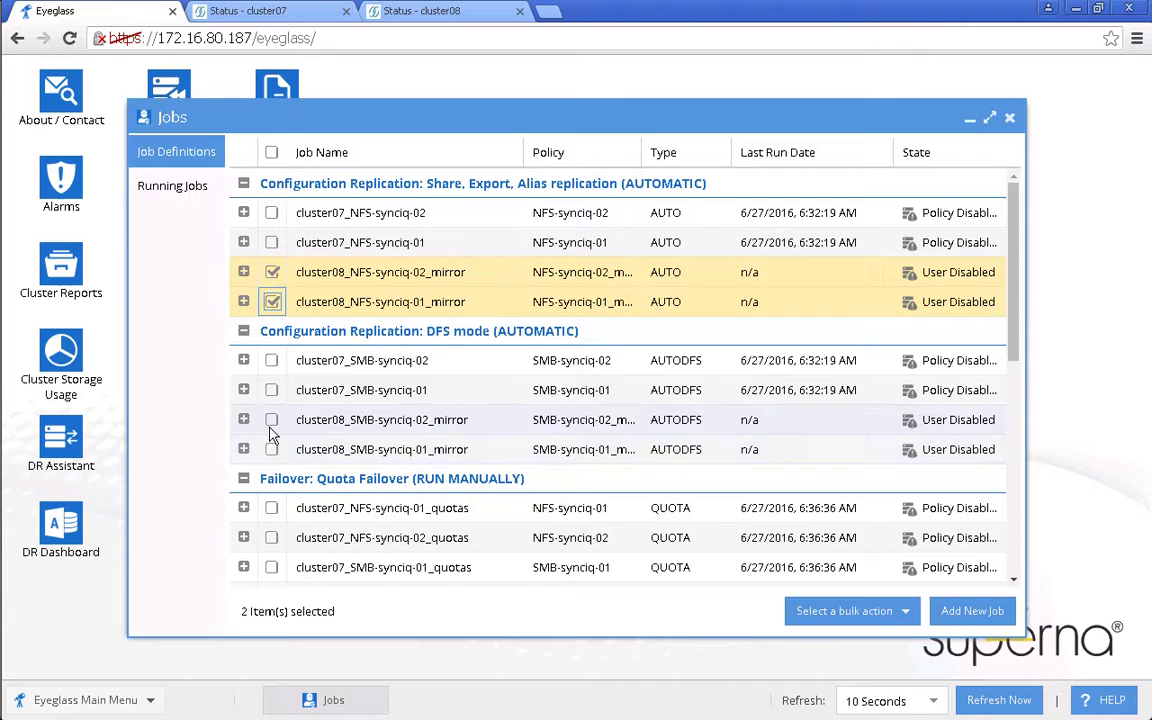
click(271, 419)
click(271, 449)
scroll(545, 537, down, 5)
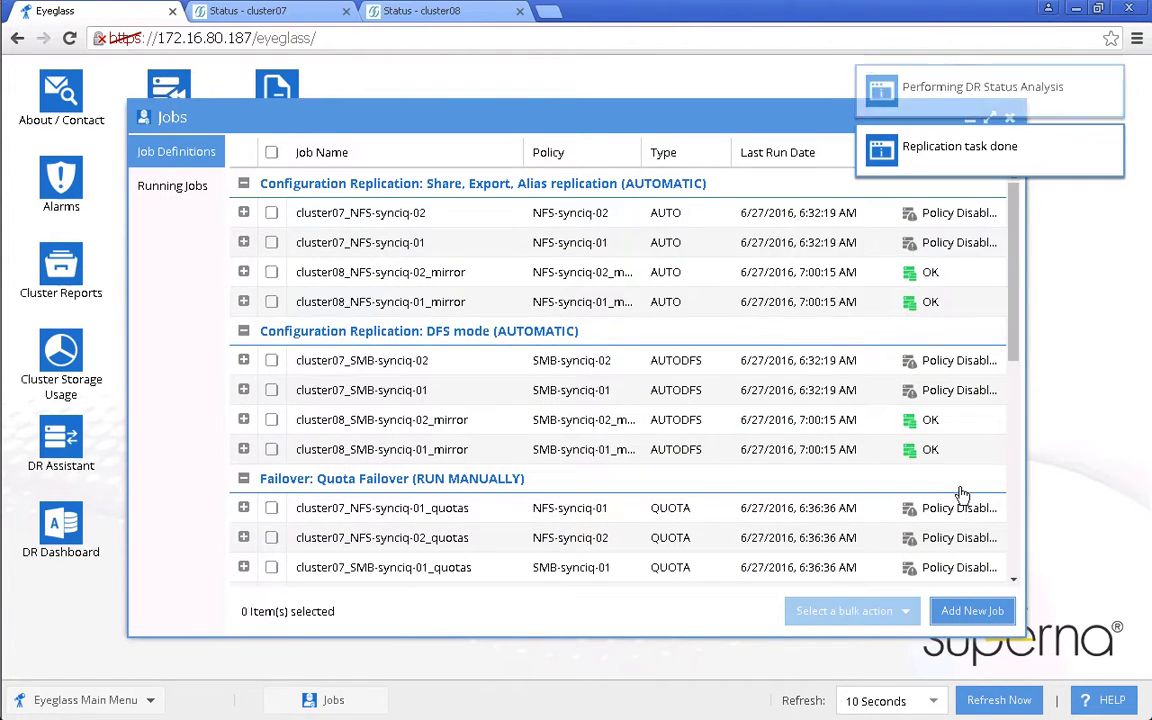
scroll(960, 494, down, 4)
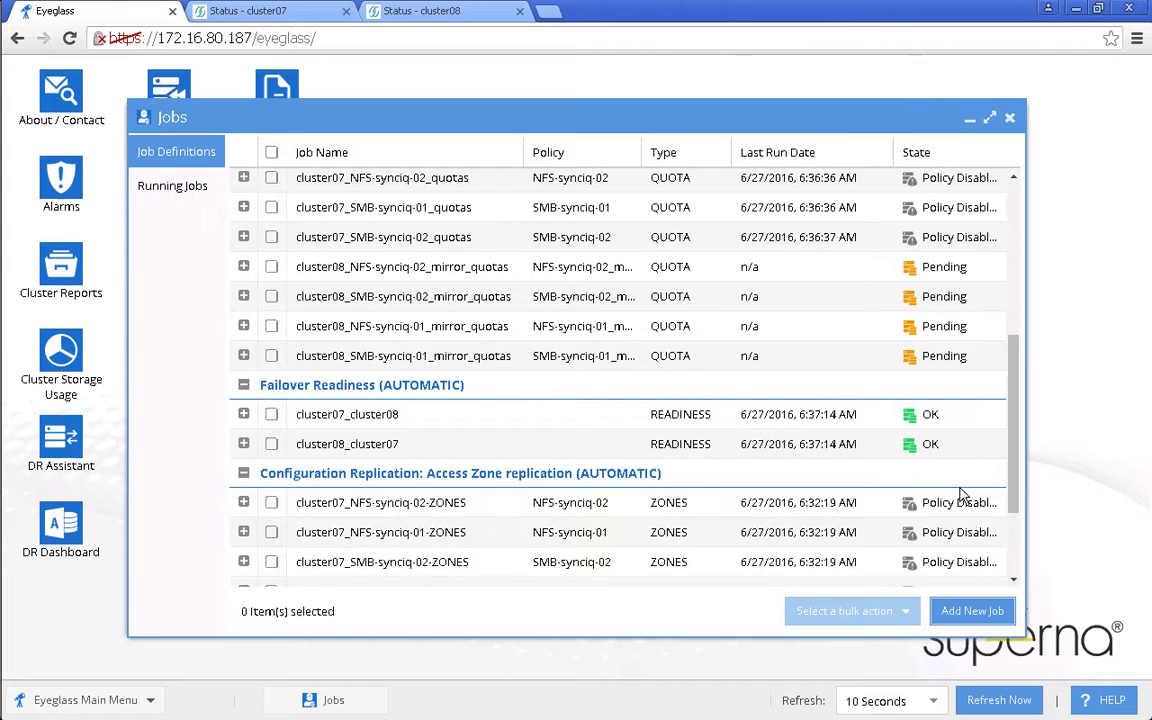
scroll(960, 494, down, 3)
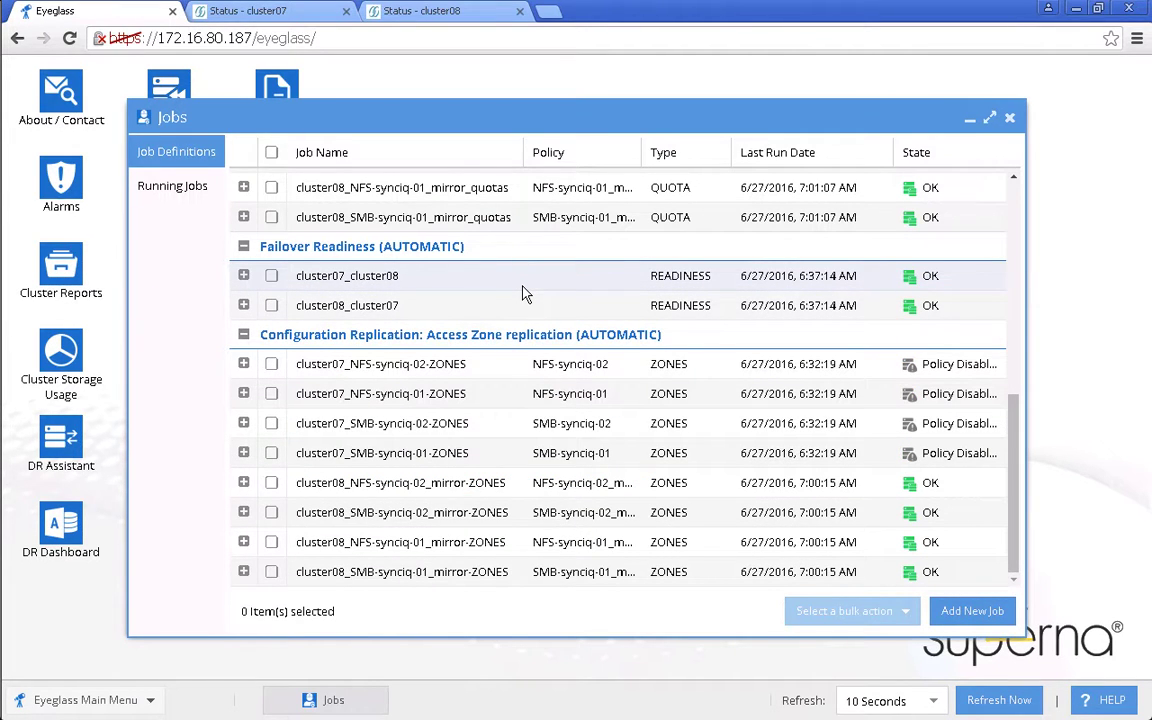
scroll(527, 290, up, 5)
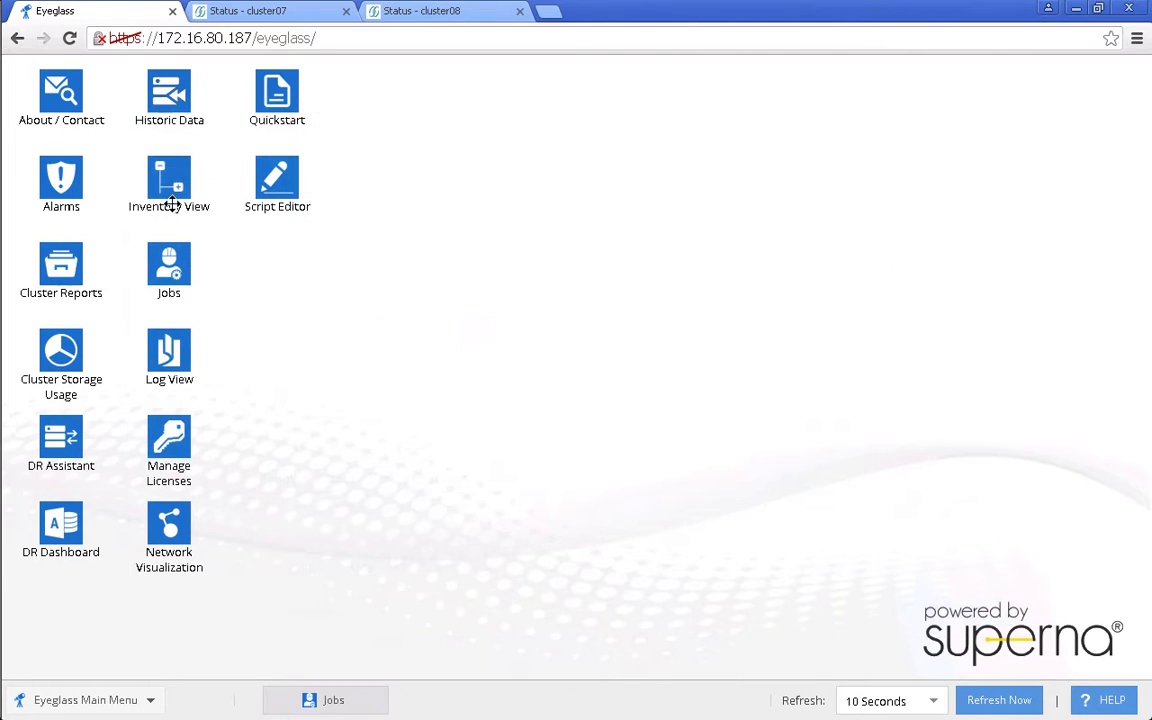
- In Inventory View, expand cluster07 and show its properties to confirm Isilon OneFS Release v8.0.0.1
click(165, 190)
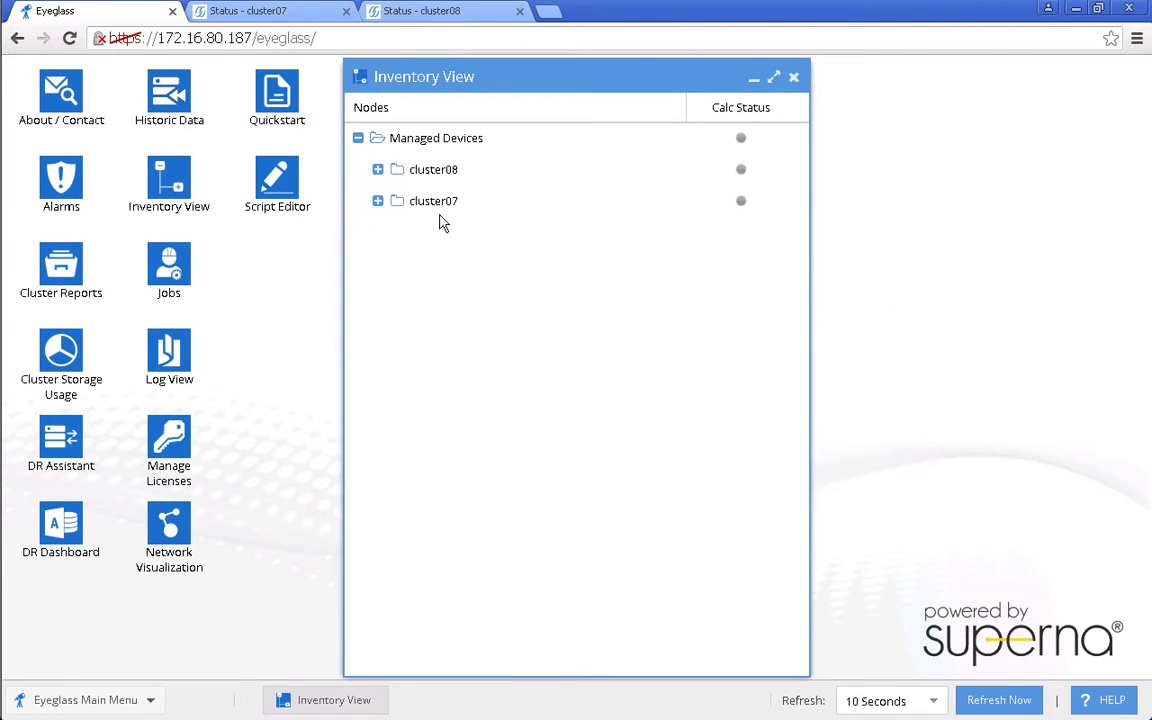
double_click(440, 215)
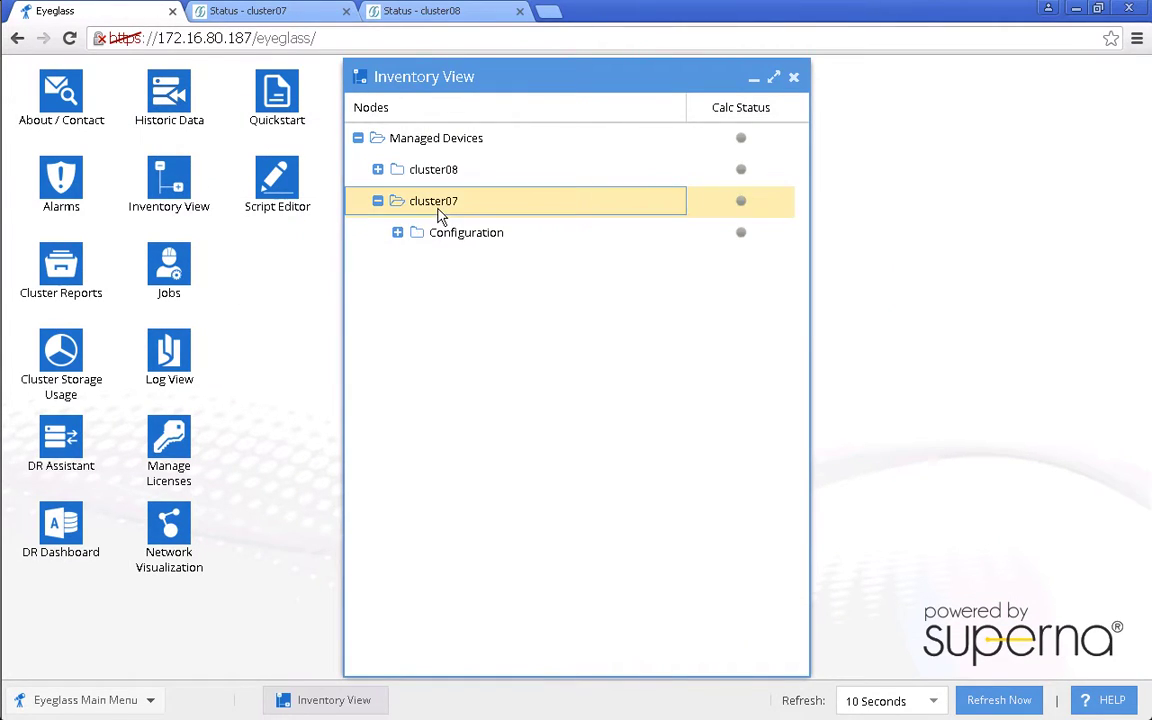
right_click(440, 215)
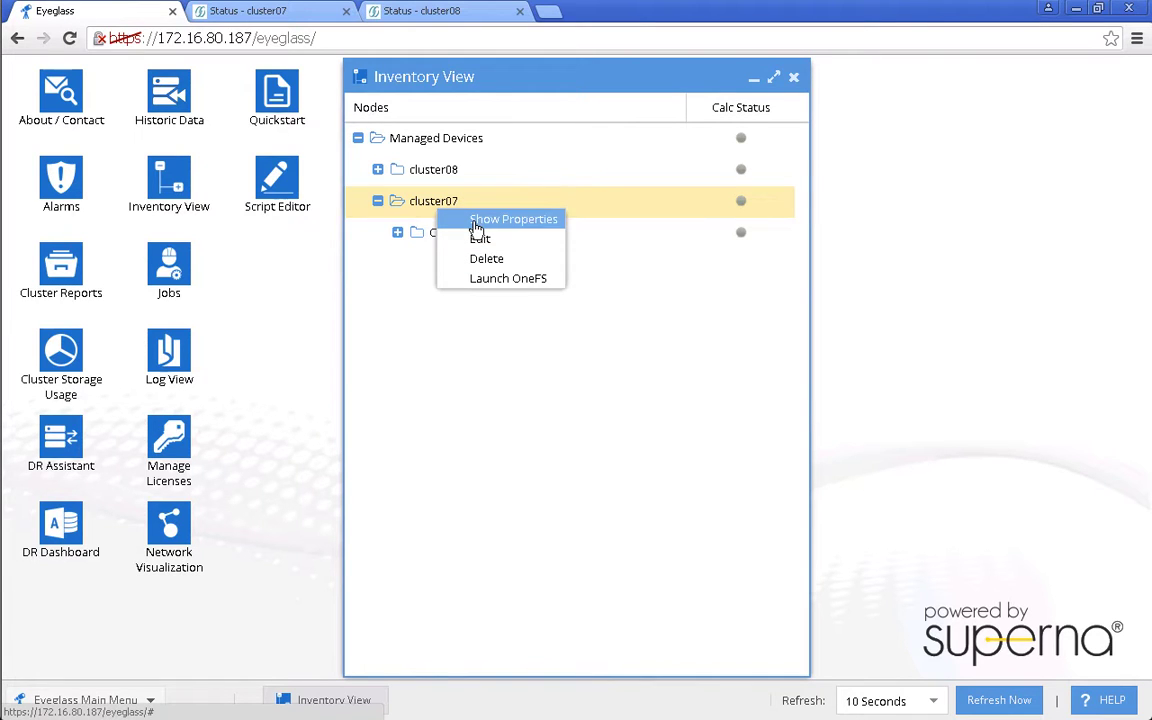
click(477, 222)
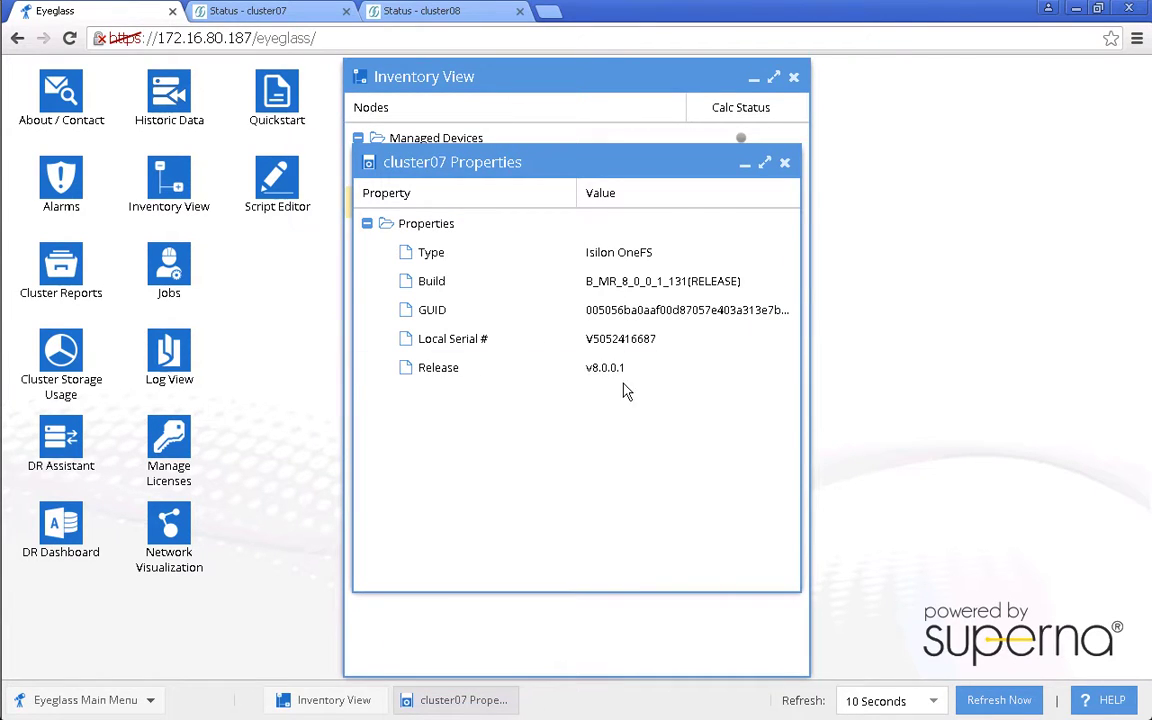